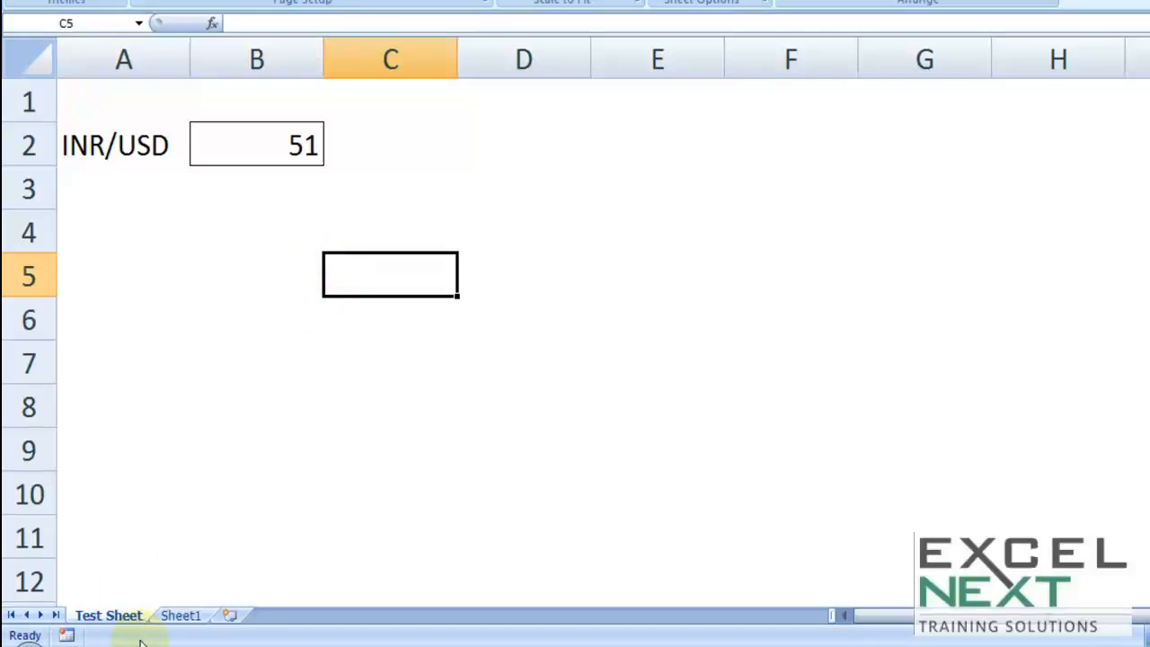
Switch to Sheet1 to show the CAB Pvt. Ltd. financial projection
{"action": "left_click", "coordinate": [183, 618]}
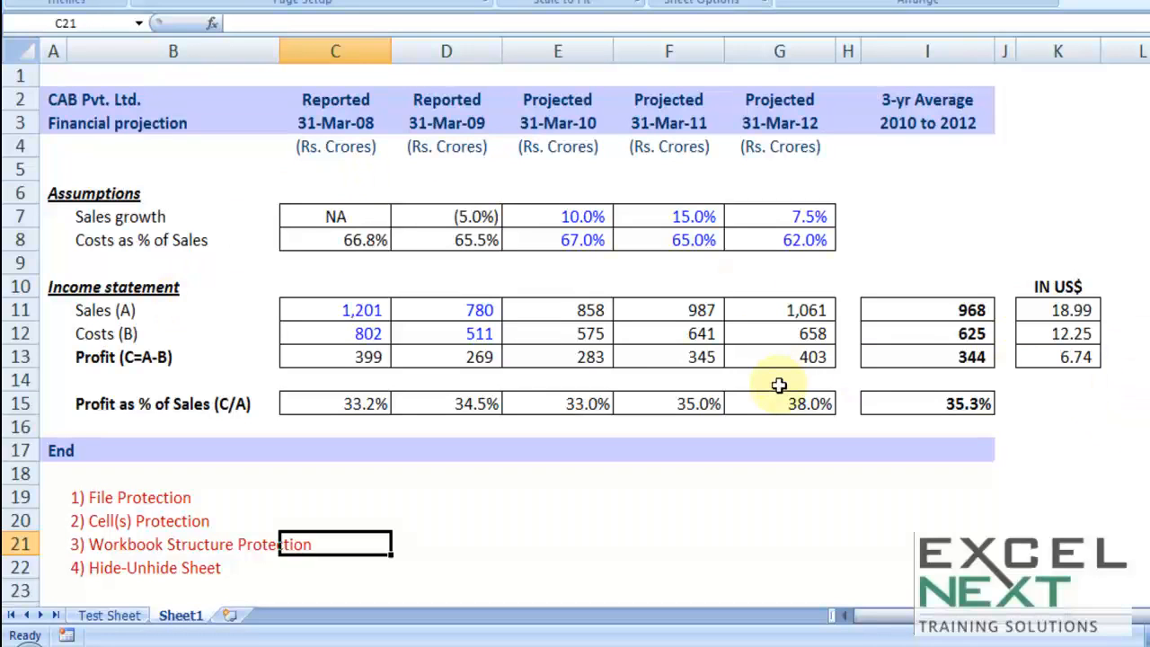
Set sales growth to 20% in E7 and 45% in F7, checking the G11 and E11 formulas
{"action": "double_click", "coordinate": [794, 310]}
{"action": "key", "text": "Escape"}
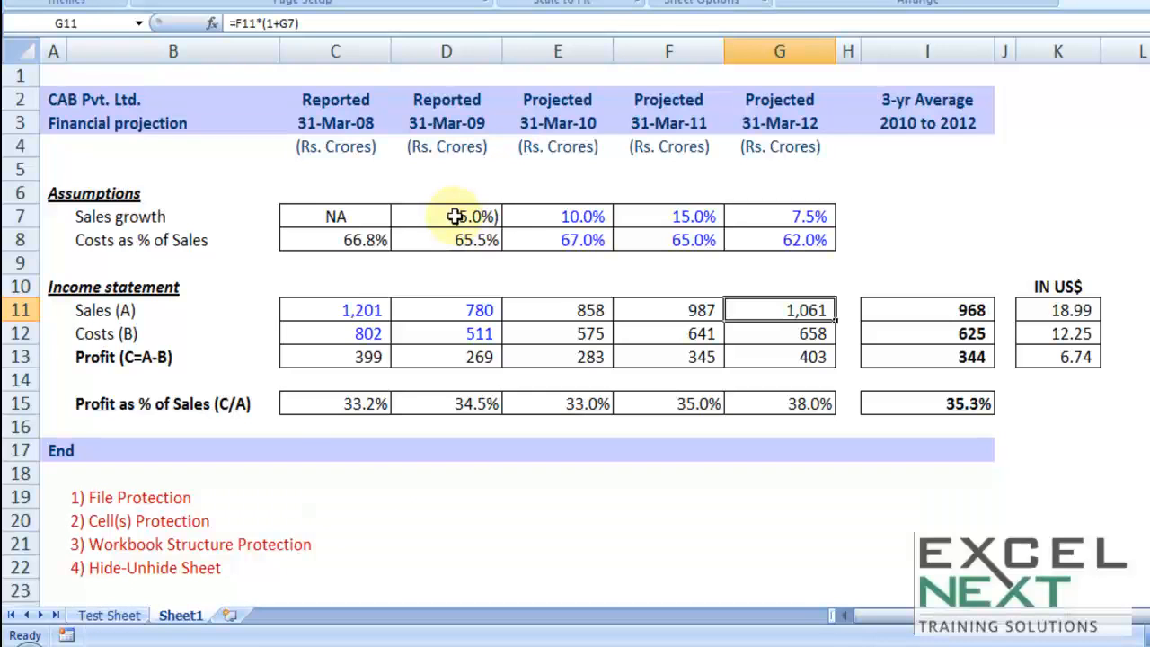
{"action": "left_click", "coordinate": [582, 217]}
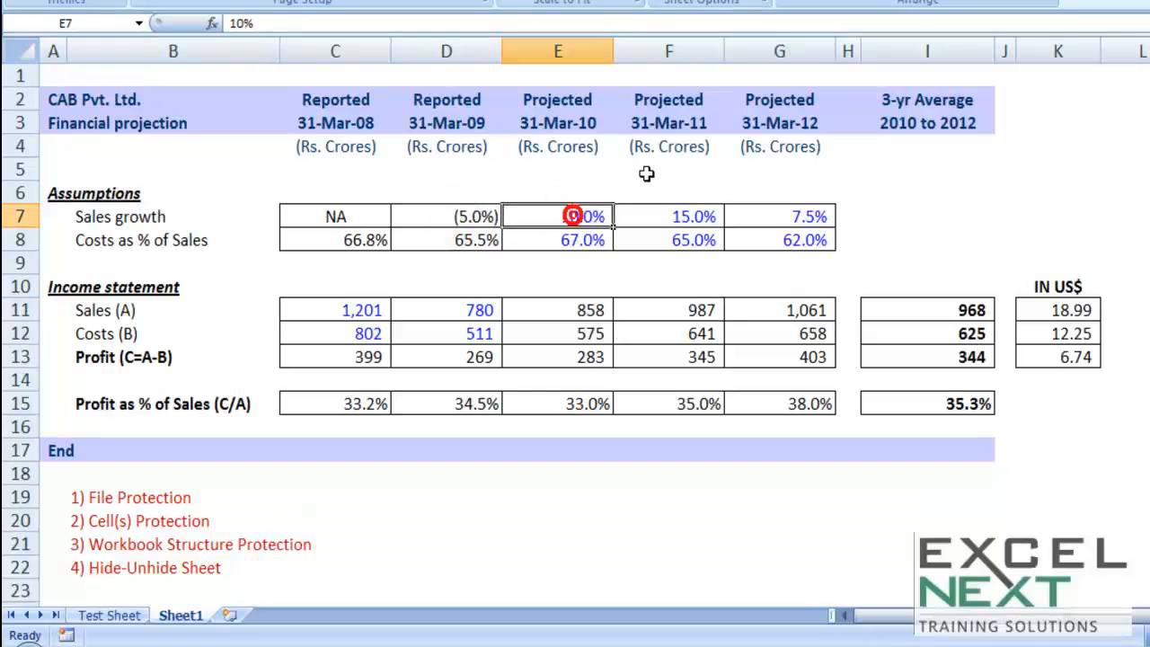
{"action": "type", "text": "20"}
{"action": "key", "text": "Tab"}
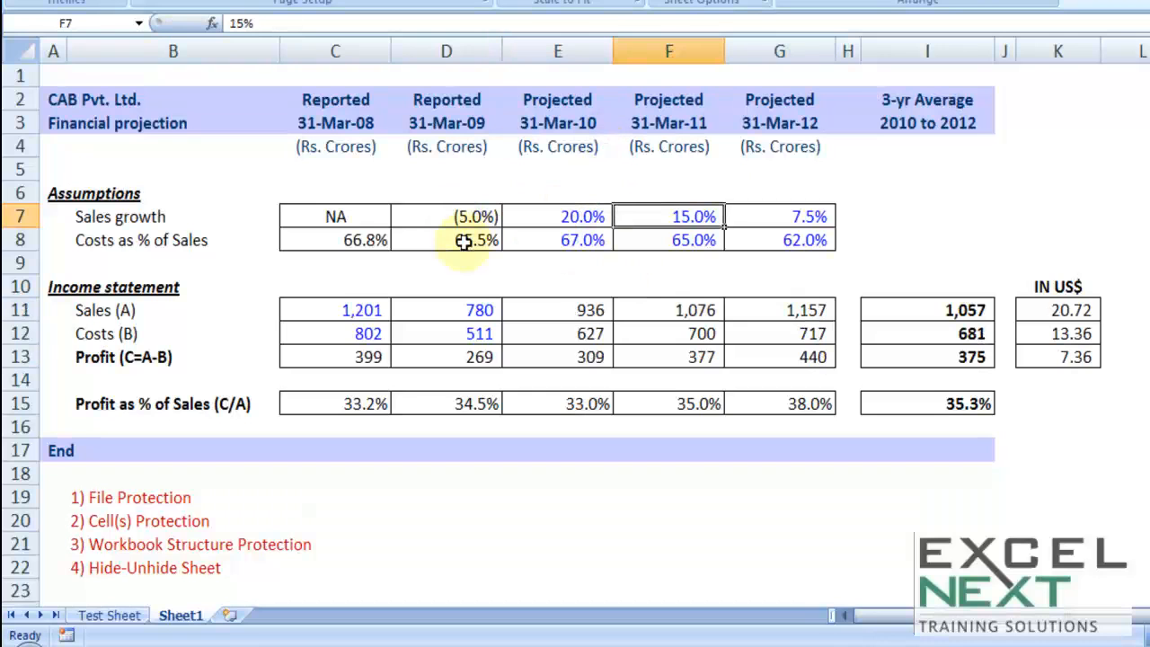
{"action": "type", "text": "45"}
{"action": "key", "text": "Tab"}
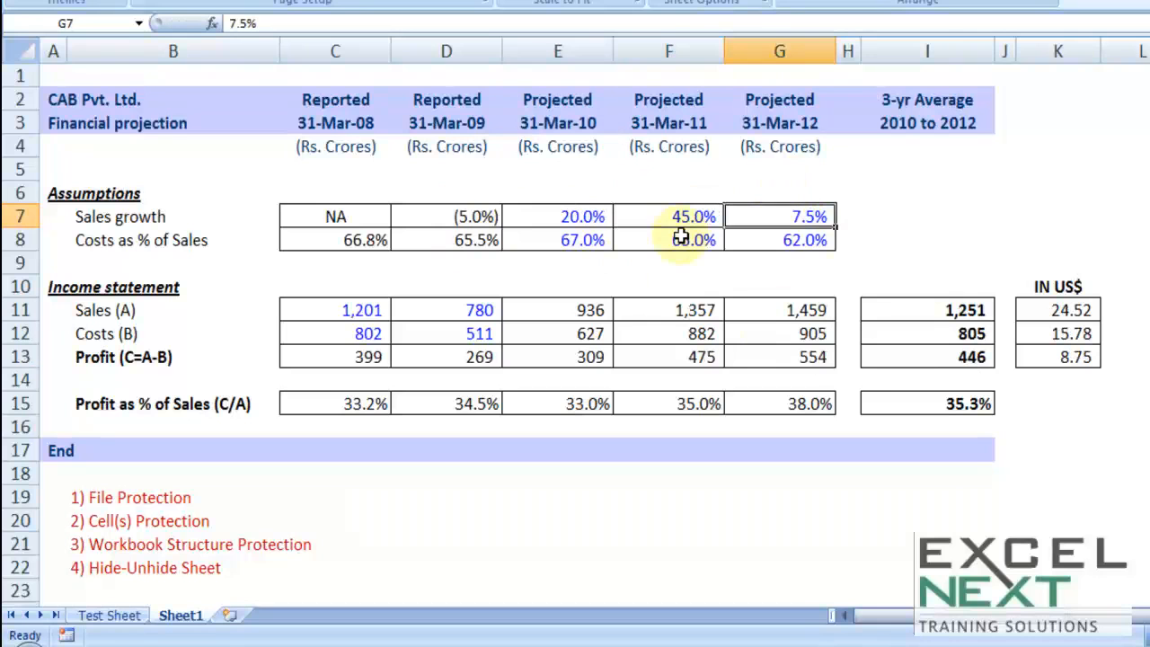
{"action": "double_click", "coordinate": [578, 309]}
{"action": "key", "text": "Escape"}
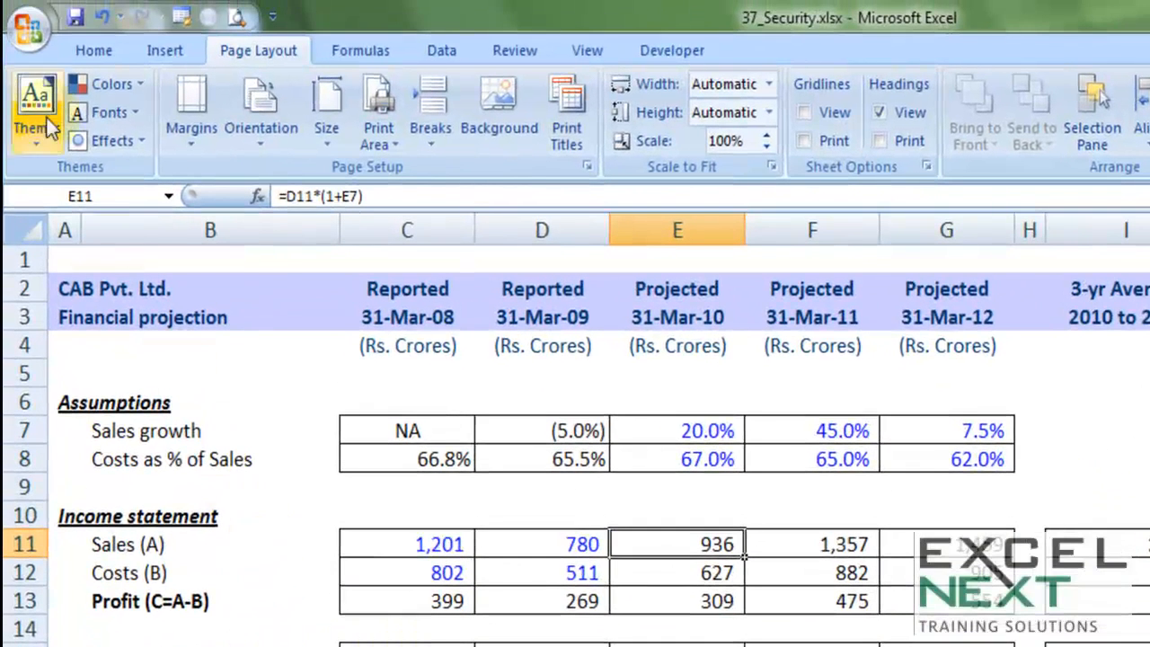
Encrypt 37_Security.xlsx through Prepare > Encrypt Document, entering and confirming a password
{"action": "left_click", "coordinate": [27, 31]}
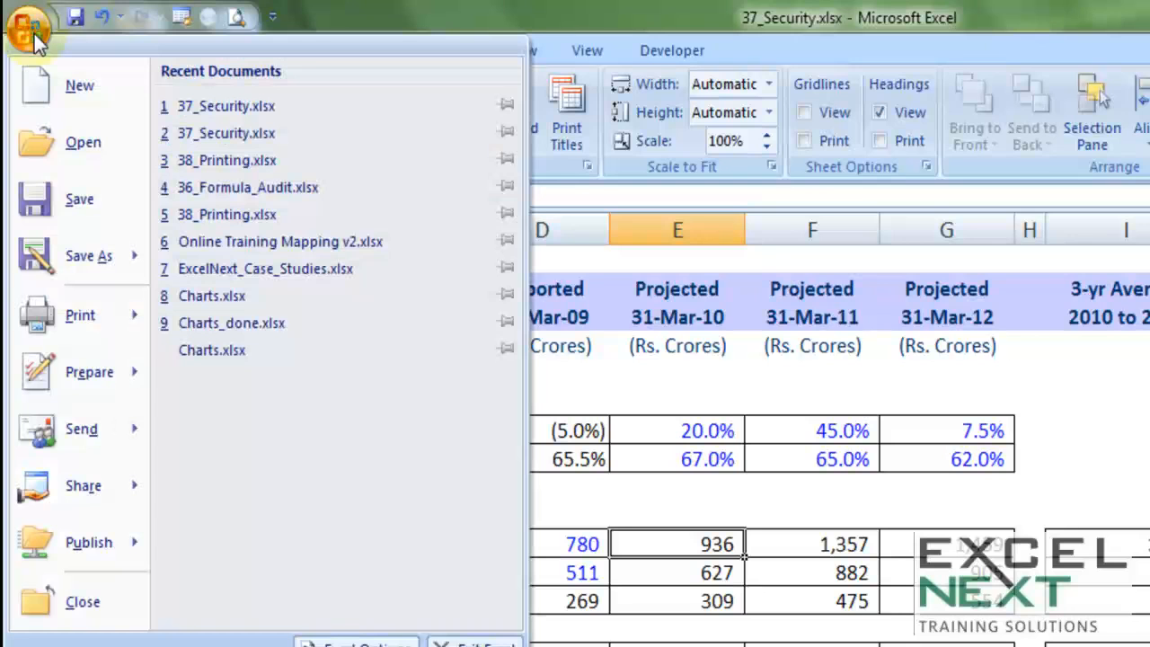
{"action": "mouse_move", "coordinate": [83, 377]}
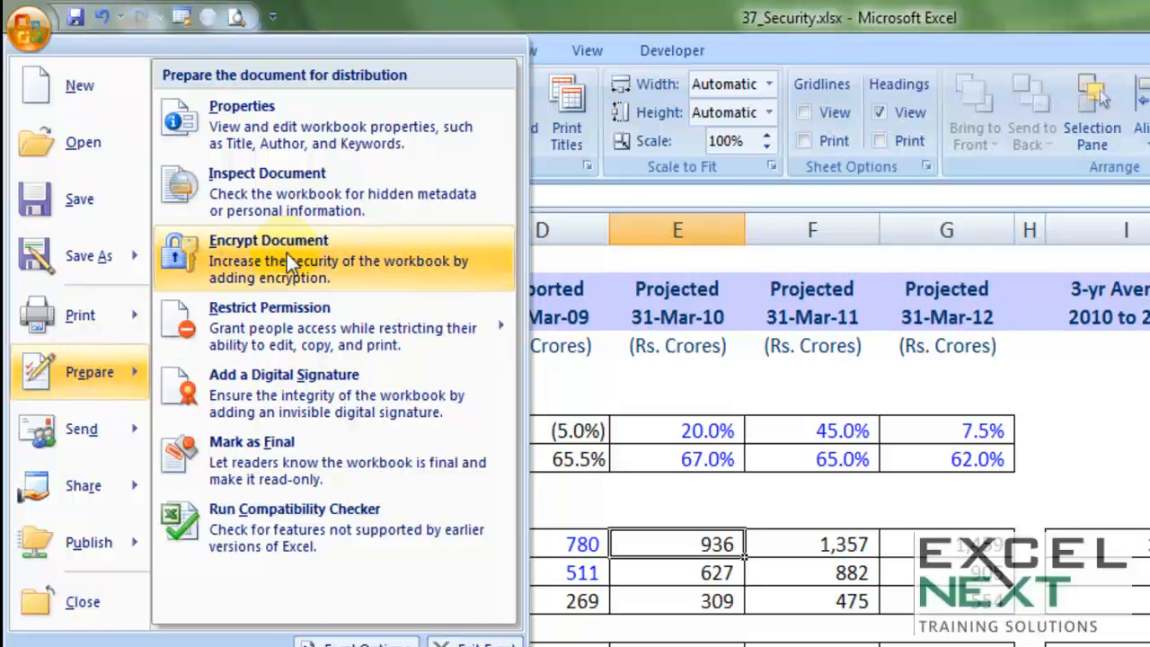
{"action": "left_click", "coordinate": [286, 253]}
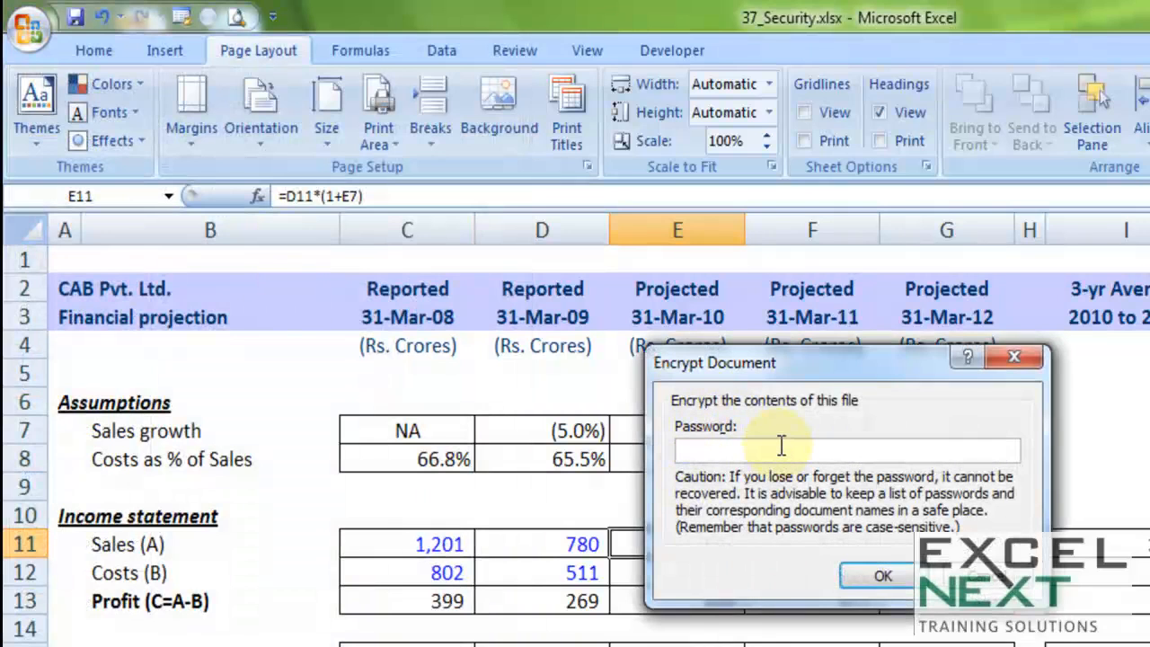
{"action": "type", "text": "12"}
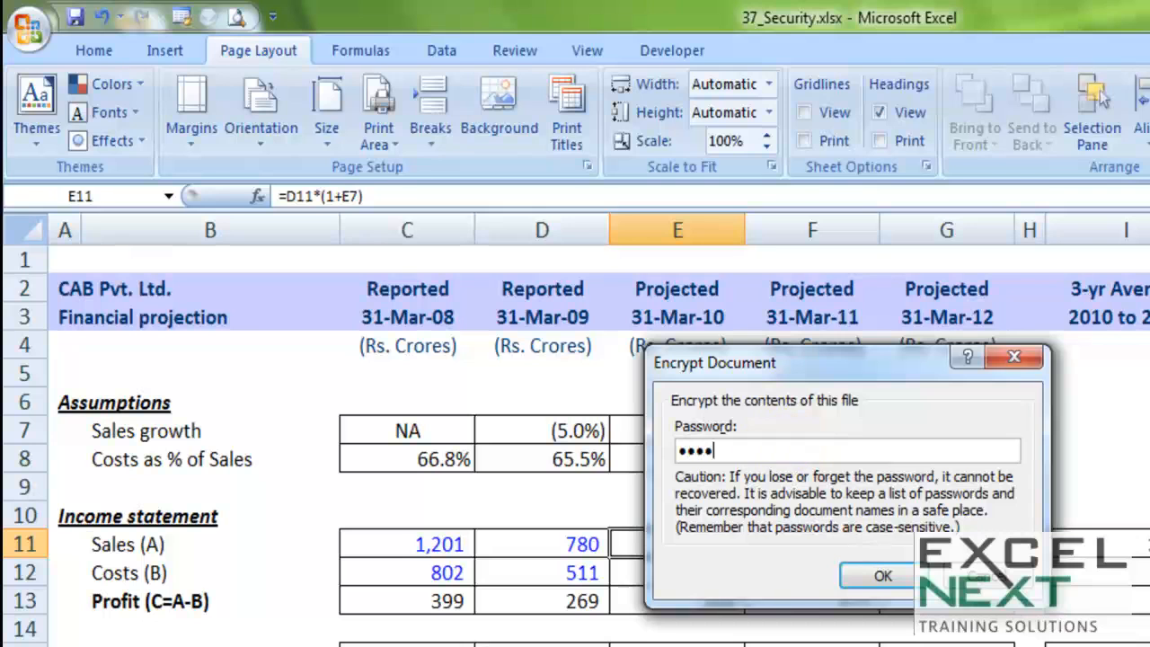
{"action": "left_click", "coordinate": [884, 577]}
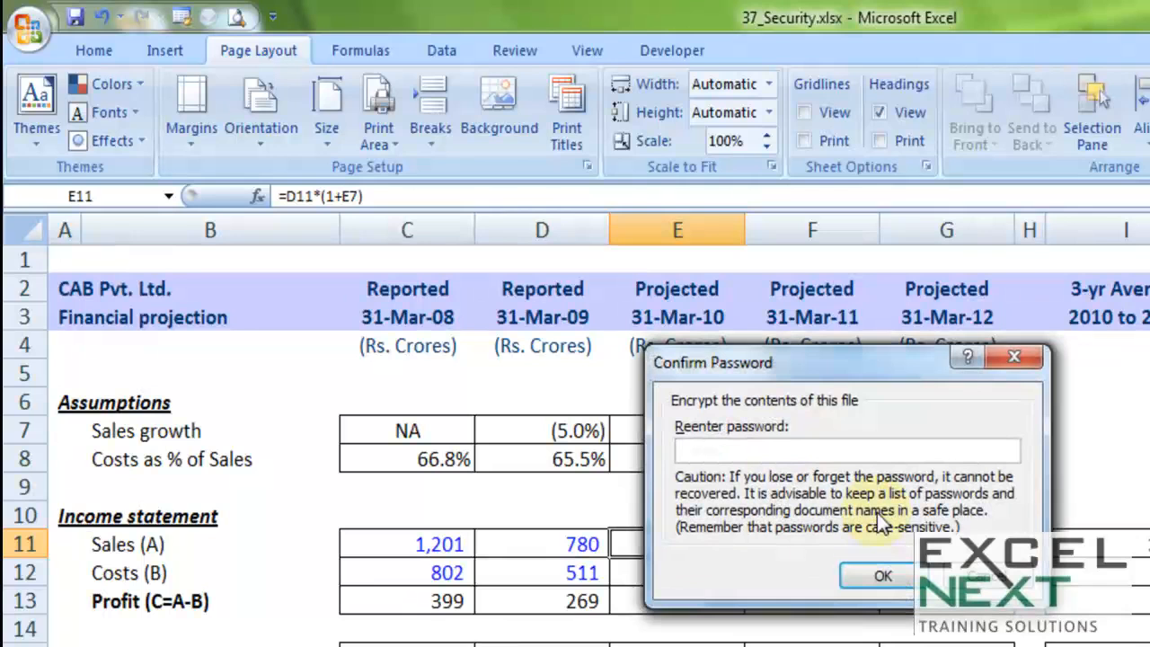
{"action": "type", "text": "12345"}
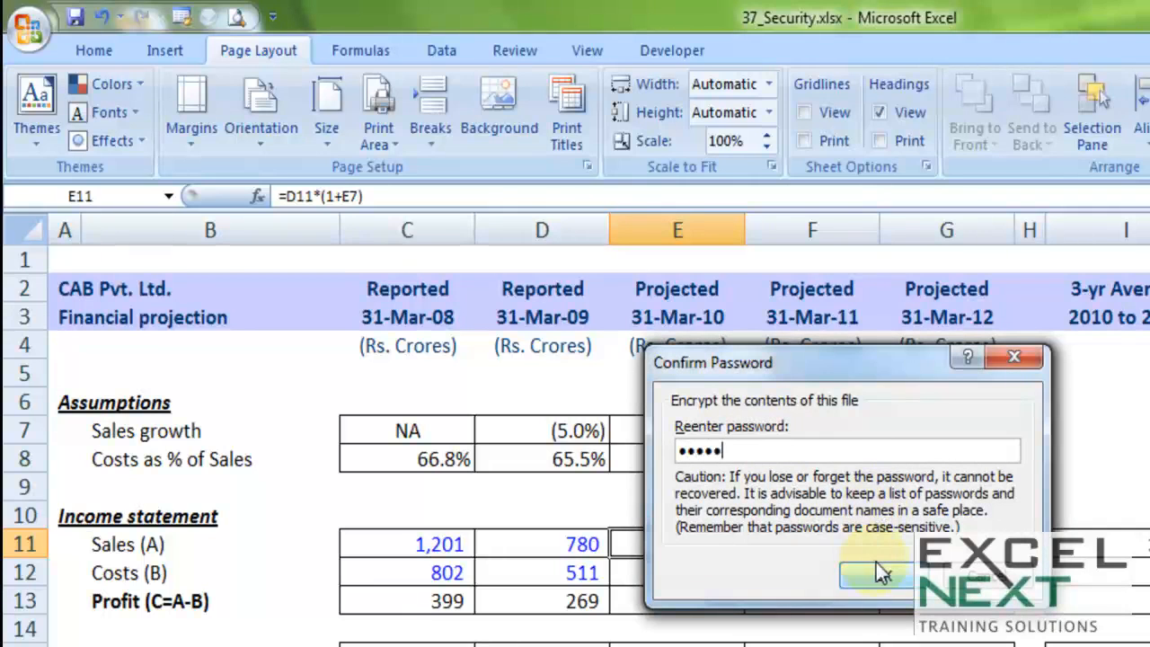
{"action": "left_click", "coordinate": [881, 574]}
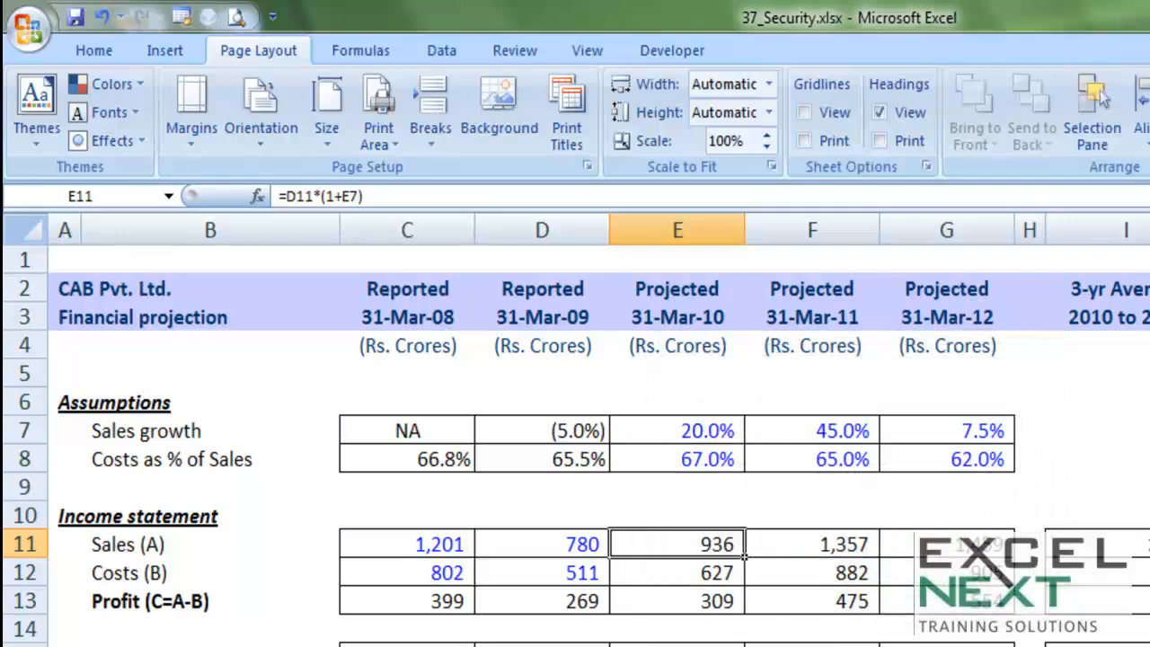
Close the workbook saving changes, then reopen 37_Security.xlsx from Recent Documents with its password
{"action": "key", "text": "alt+F4"}
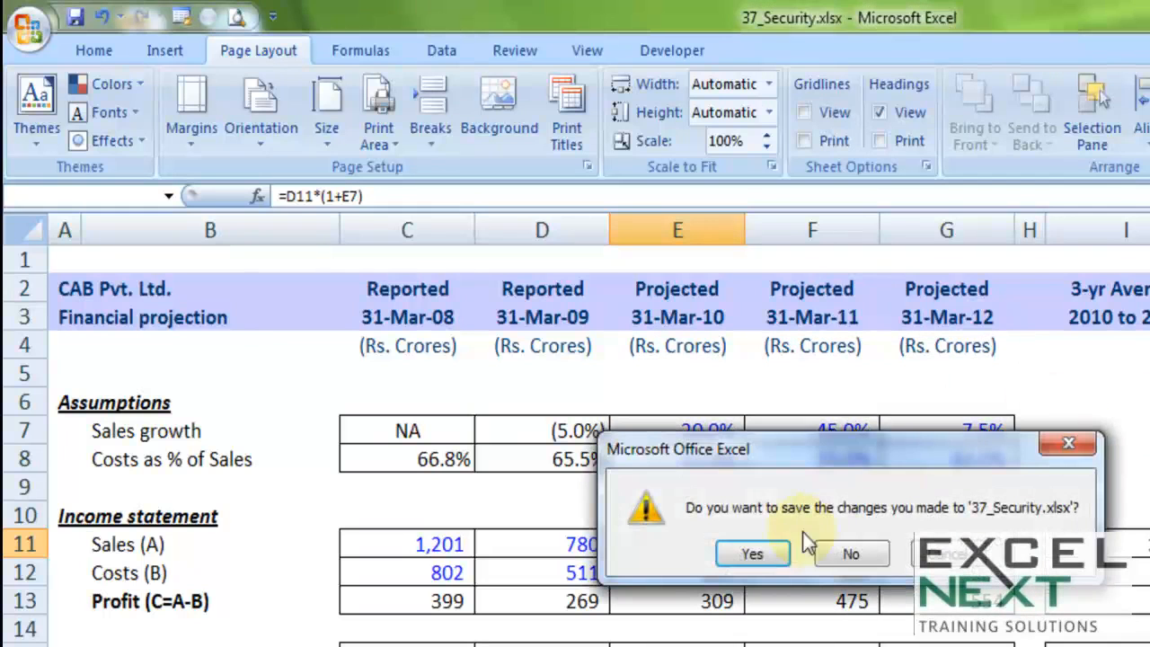
{"action": "left_click", "coordinate": [751, 554]}
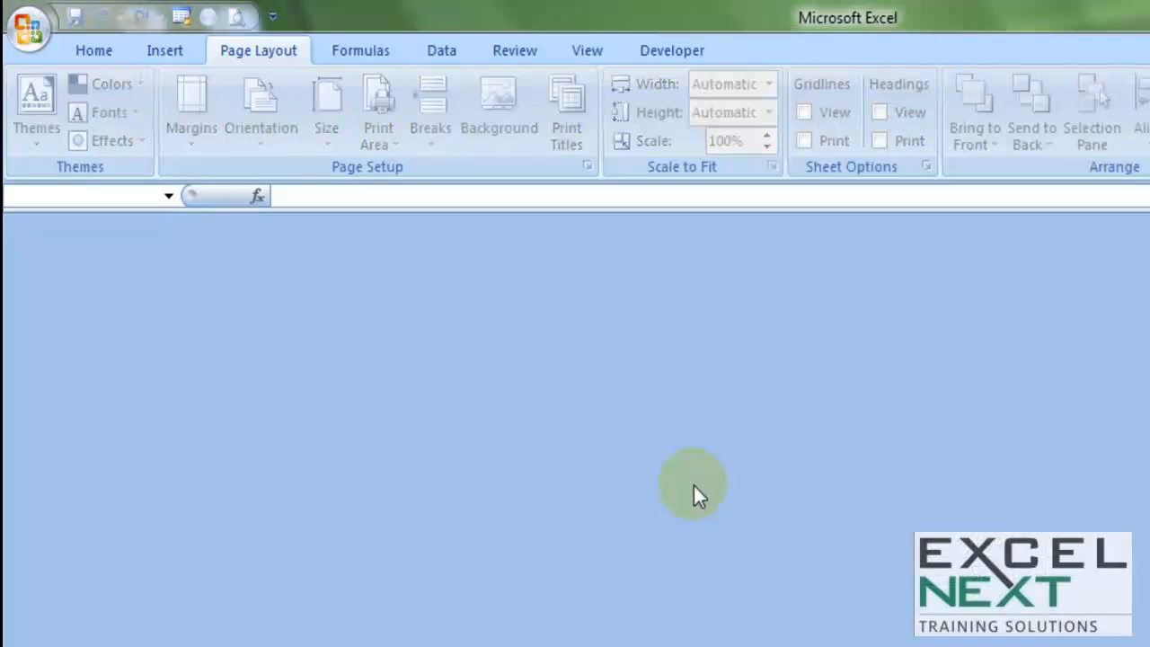
{"action": "left_click", "coordinate": [28, 36]}
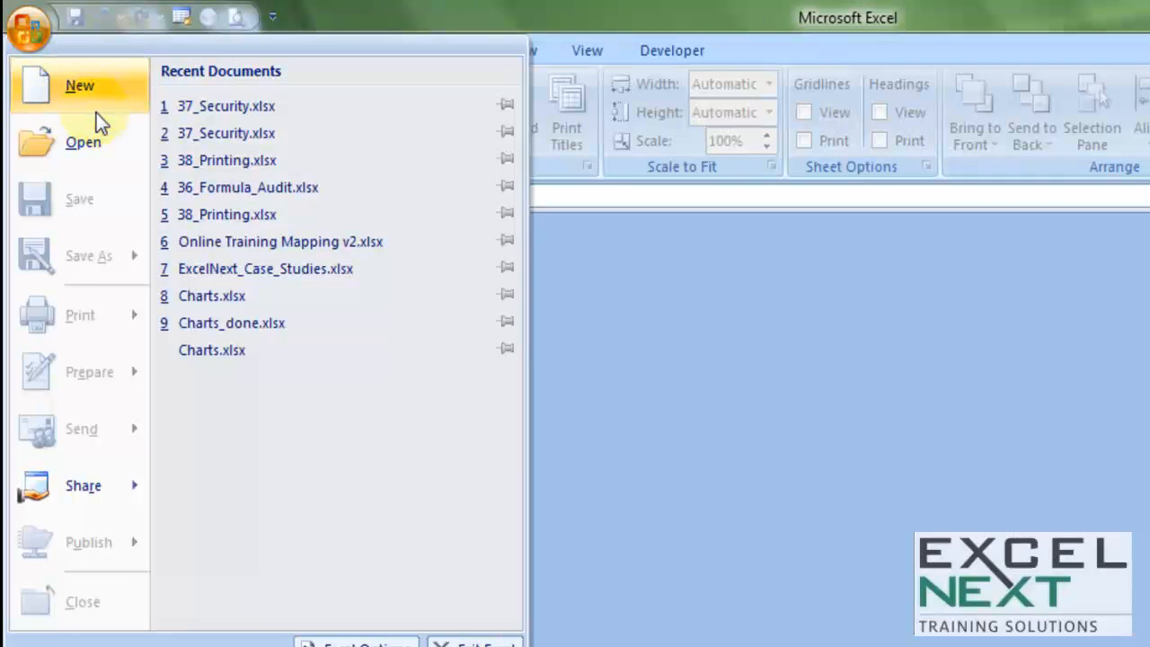
{"action": "left_click", "coordinate": [221, 108]}
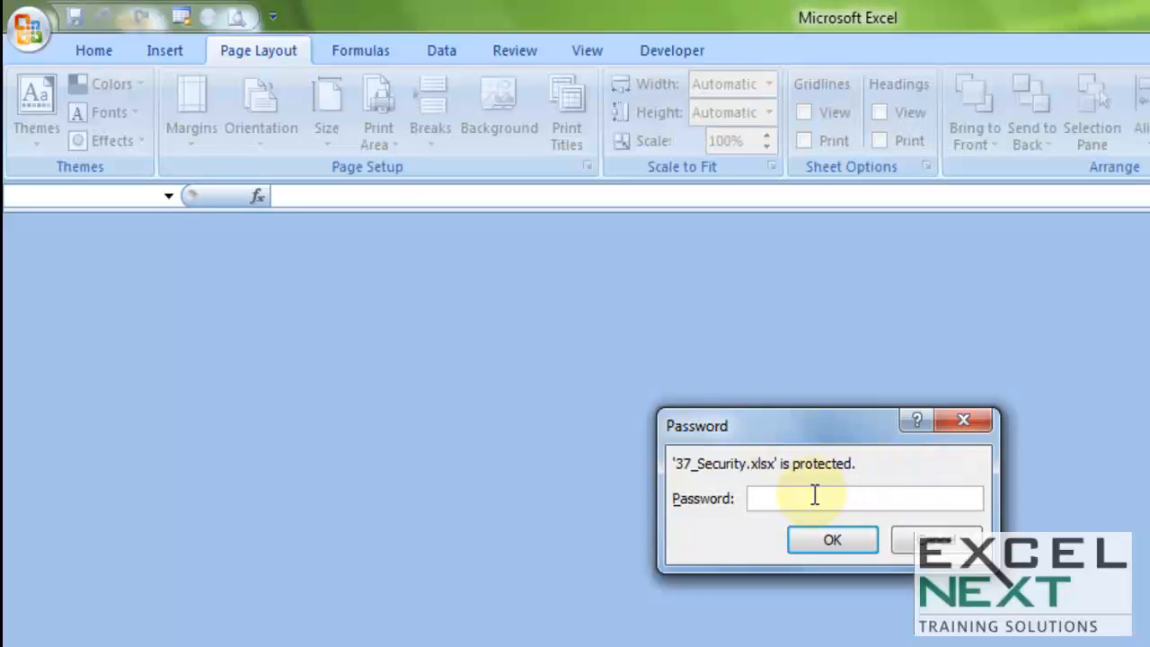
{"action": "type", "text": "12345"}
{"action": "left_click", "coordinate": [831, 542]}
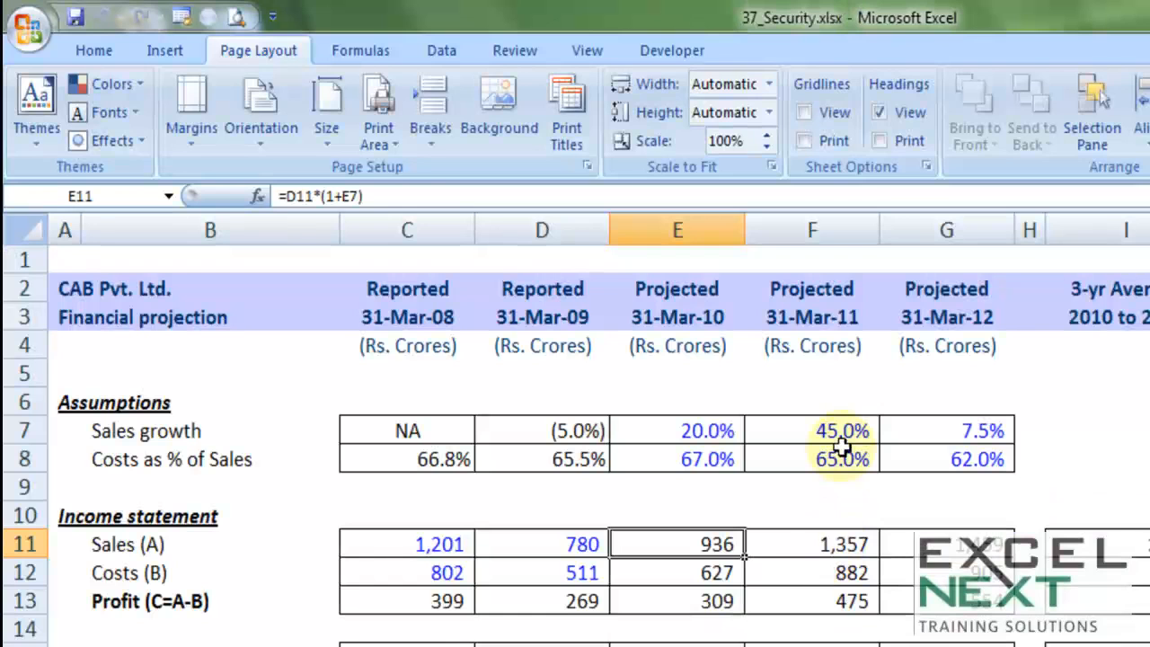
Clear the workbook's encryption password and save the workbook
{"action": "left_click", "coordinate": [520, 395]}
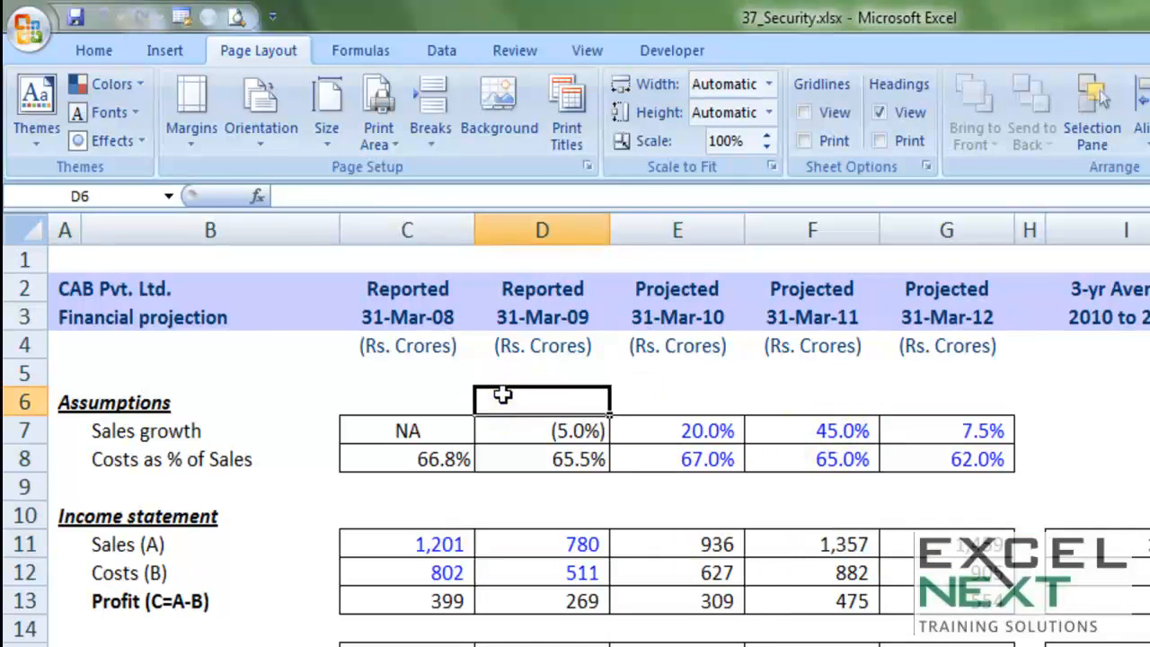
{"action": "left_click", "coordinate": [27, 35]}
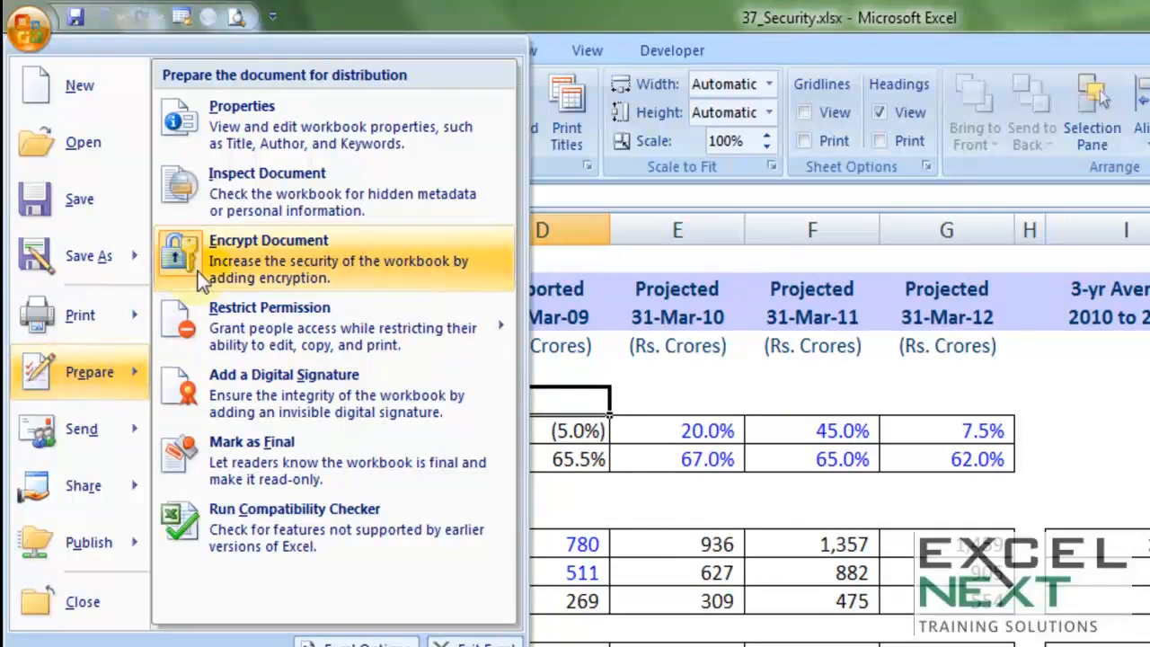
{"action": "left_click", "coordinate": [199, 266]}
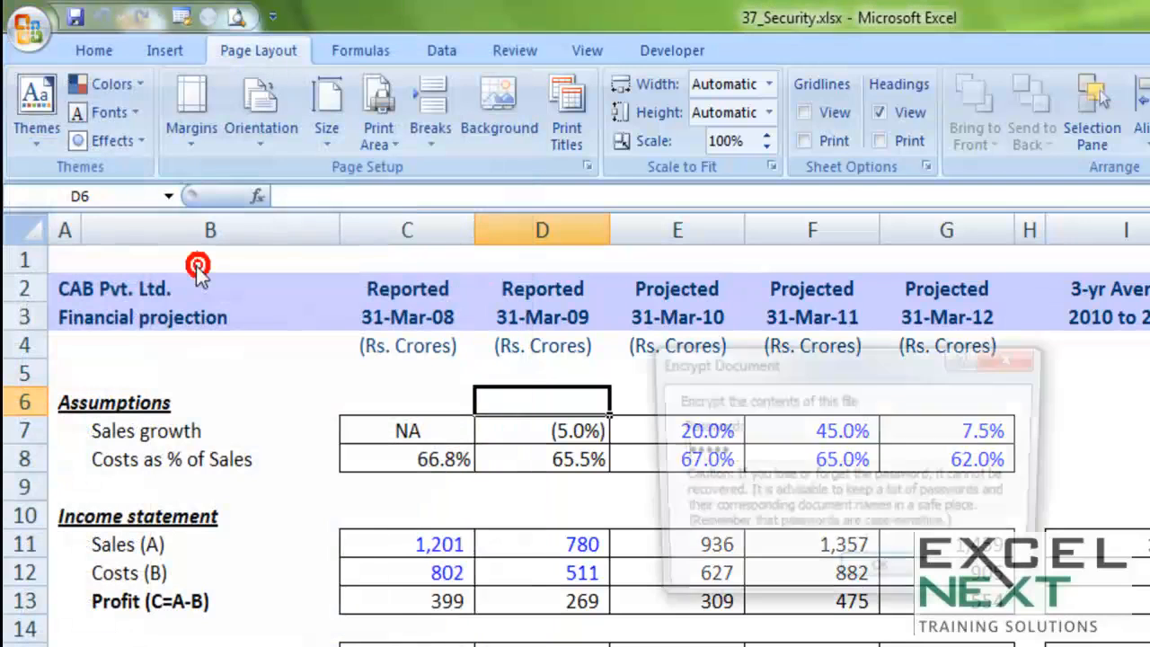
{"action": "type", "text": "*****"}
{"action": "key", "text": "BackSpace"}
{"action": "key", "text": "BackSpace"}
{"action": "key", "text": "BackSpace"}
{"action": "key", "text": "BackSpace"}
{"action": "key", "text": "BackSpace"}
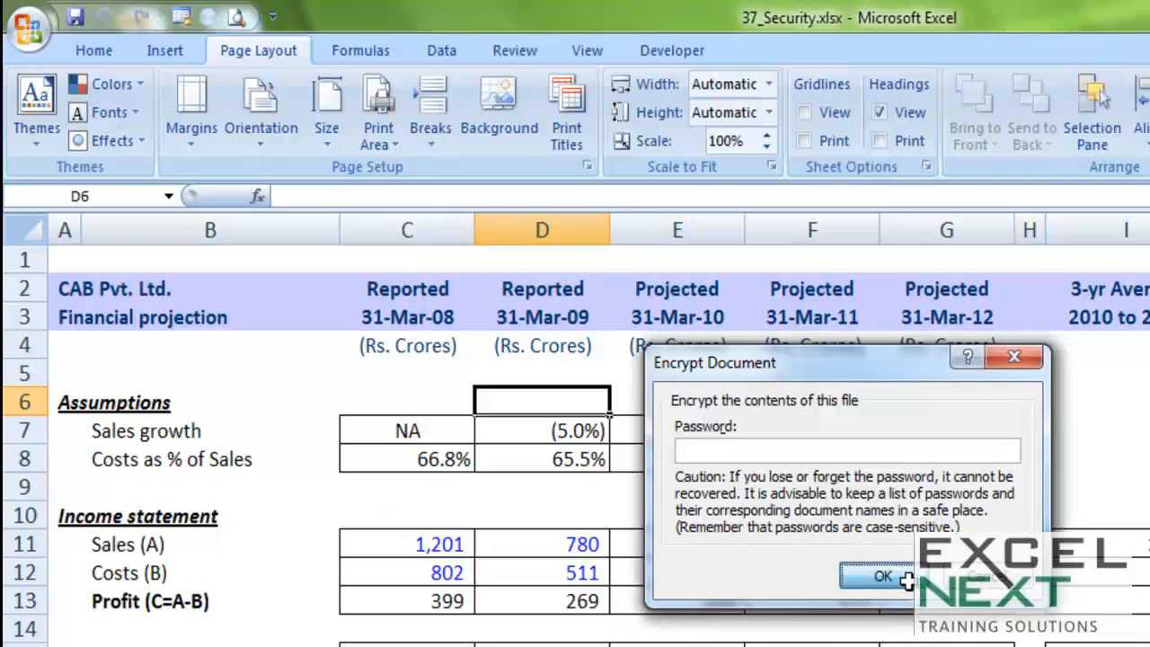
{"action": "left_click", "coordinate": [849, 576]}
{"action": "left_click", "coordinate": [823, 489]}
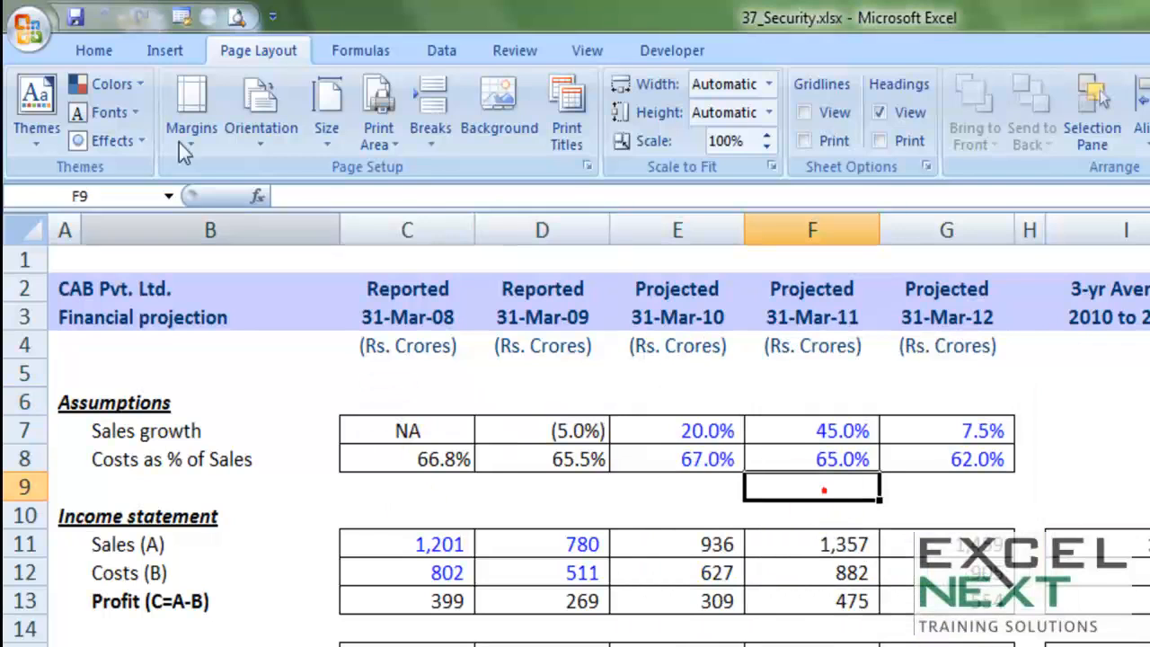
{"action": "left_click", "coordinate": [78, 17]}
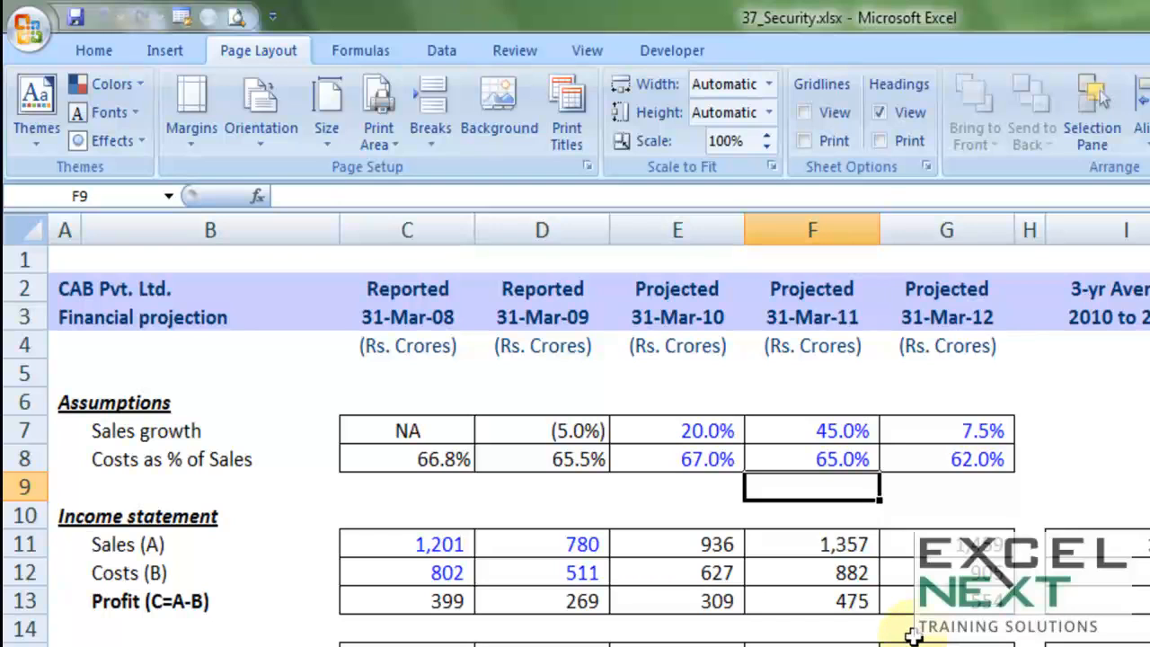
Select the Sales, Costs and Profit cells and the D11:E14 block of the income statement
{"action": "left_click", "coordinate": [699, 546]}
{"action": "left_click", "coordinate": [693, 572]}
{"action": "left_click", "coordinate": [688, 603]}
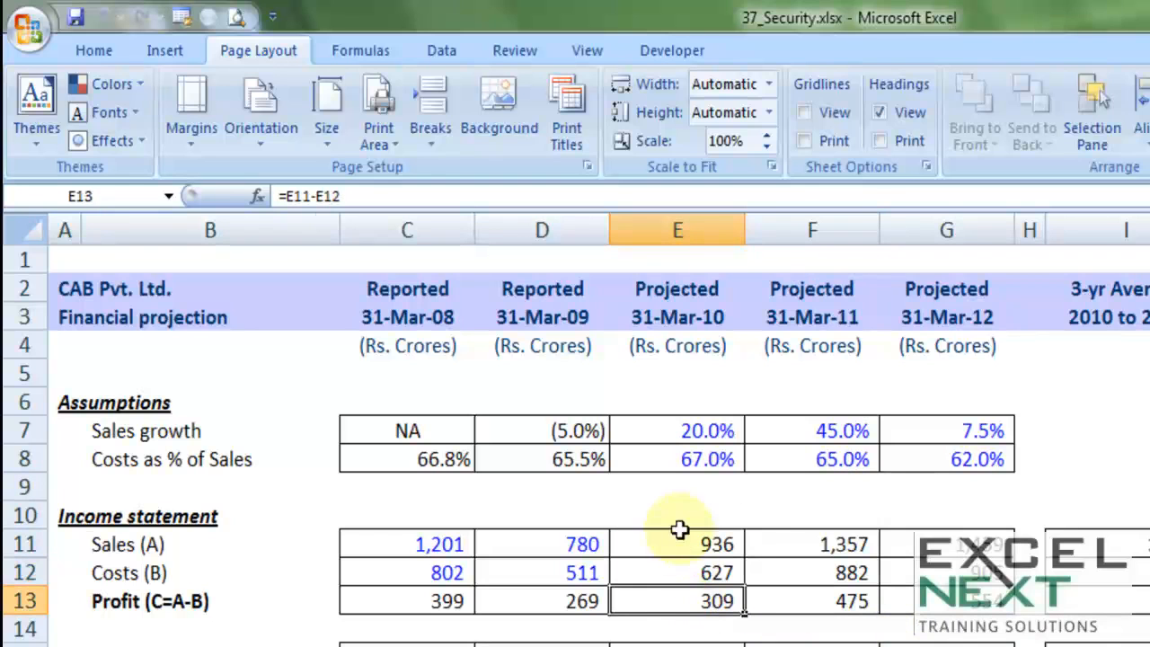
{"action": "left_click_drag", "start_coordinate": [701, 543], "coordinate": [566, 627]}
{"action": "left_click_drag", "start_coordinate": [564, 540], "coordinate": [561, 566]}
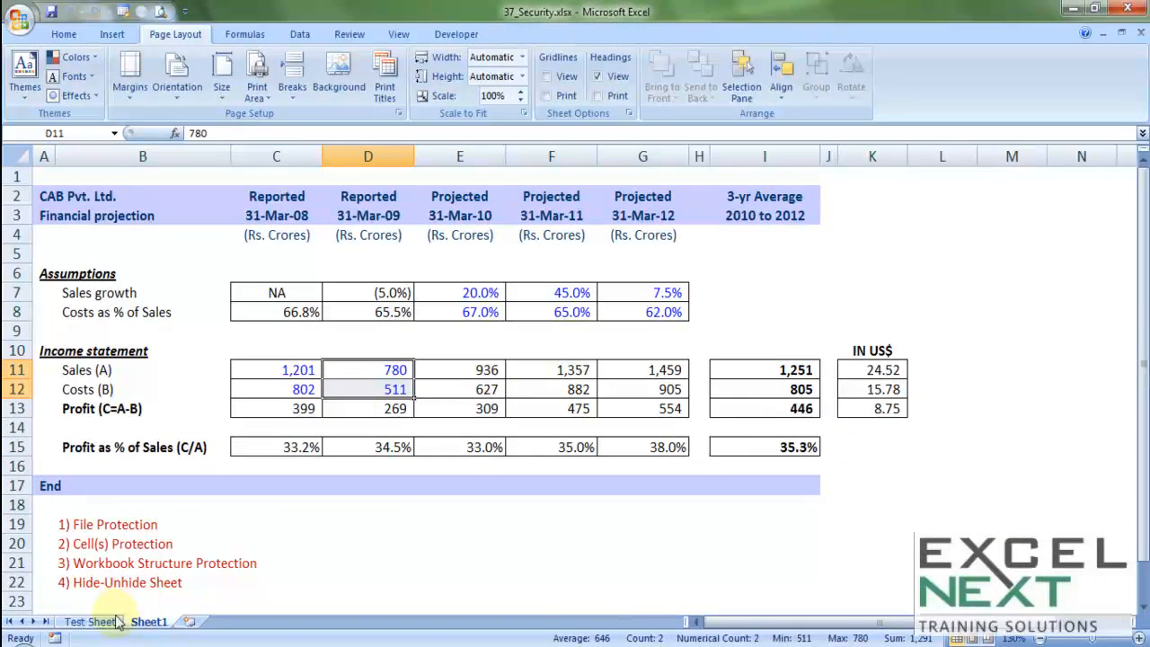
On the Test Sheet, review cell D2's Protection settings in Format Cells without changes
{"action": "left_click", "coordinate": [106, 625]}
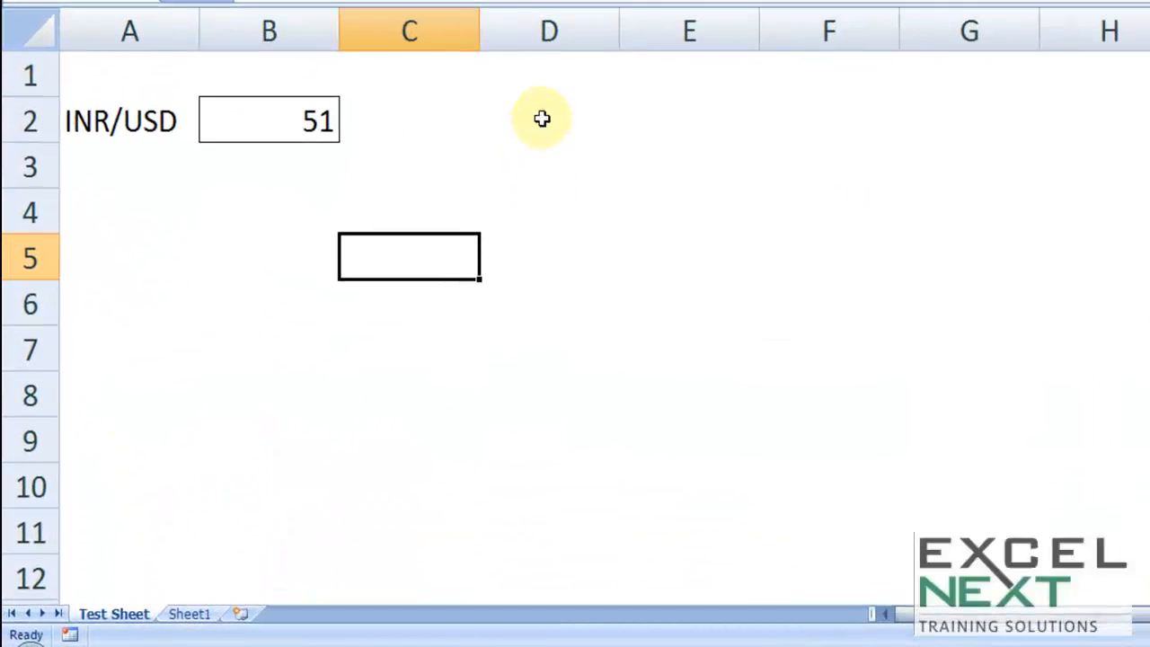
{"action": "right_click", "coordinate": [544, 122]}
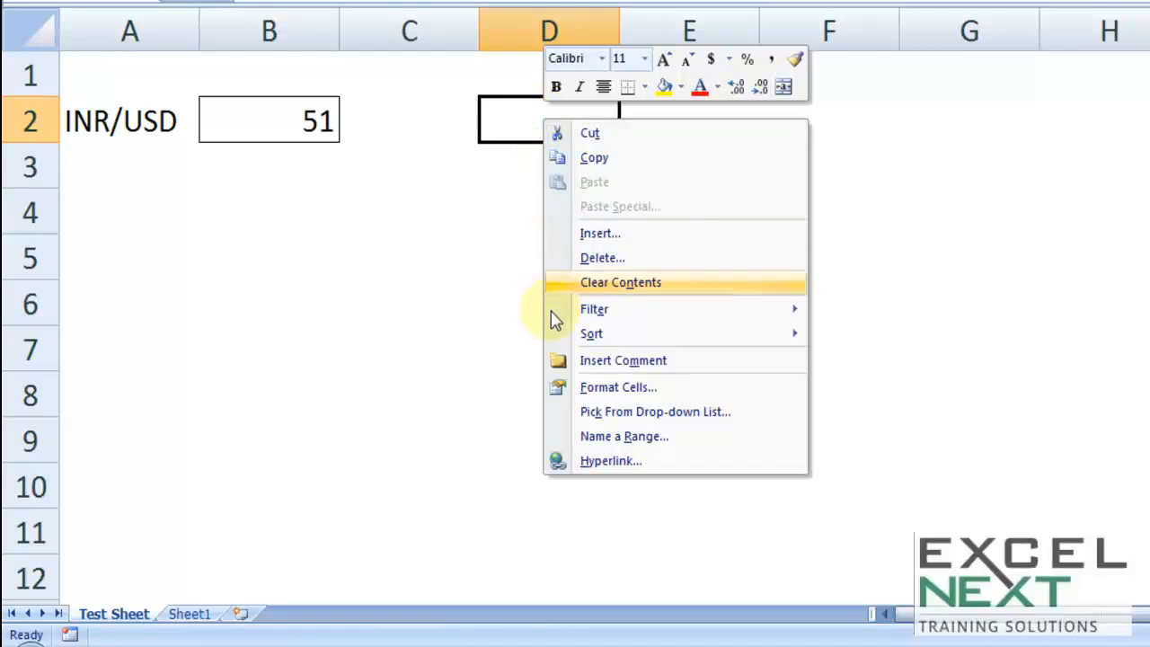
{"action": "left_click", "coordinate": [614, 388]}
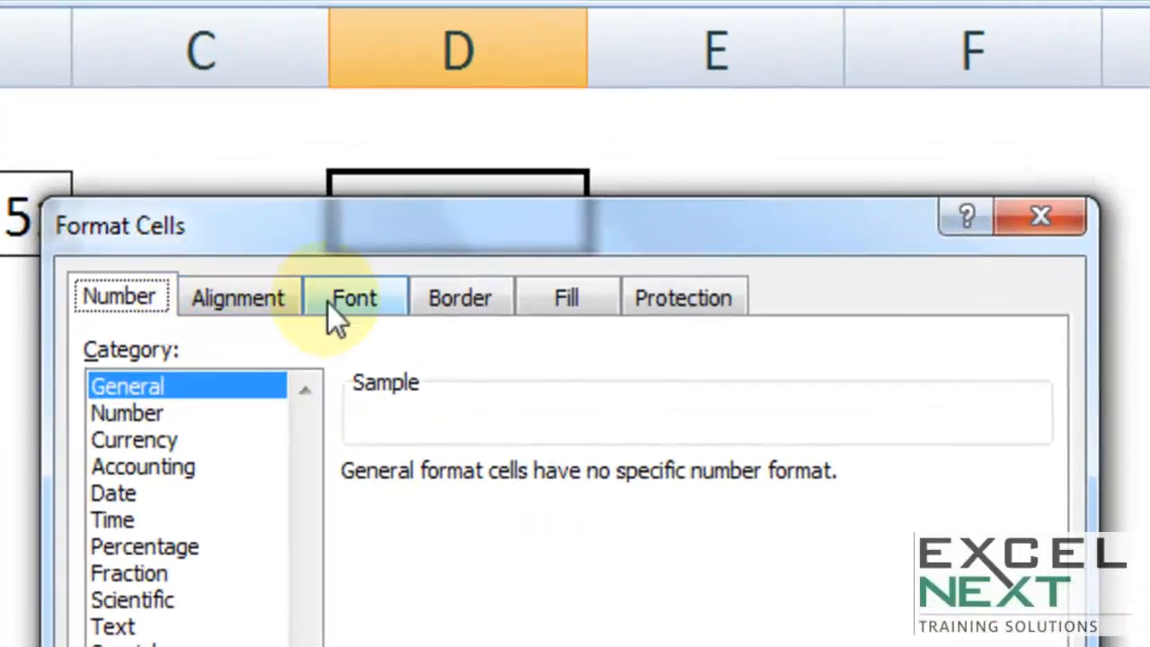
{"action": "left_click", "coordinate": [681, 178]}
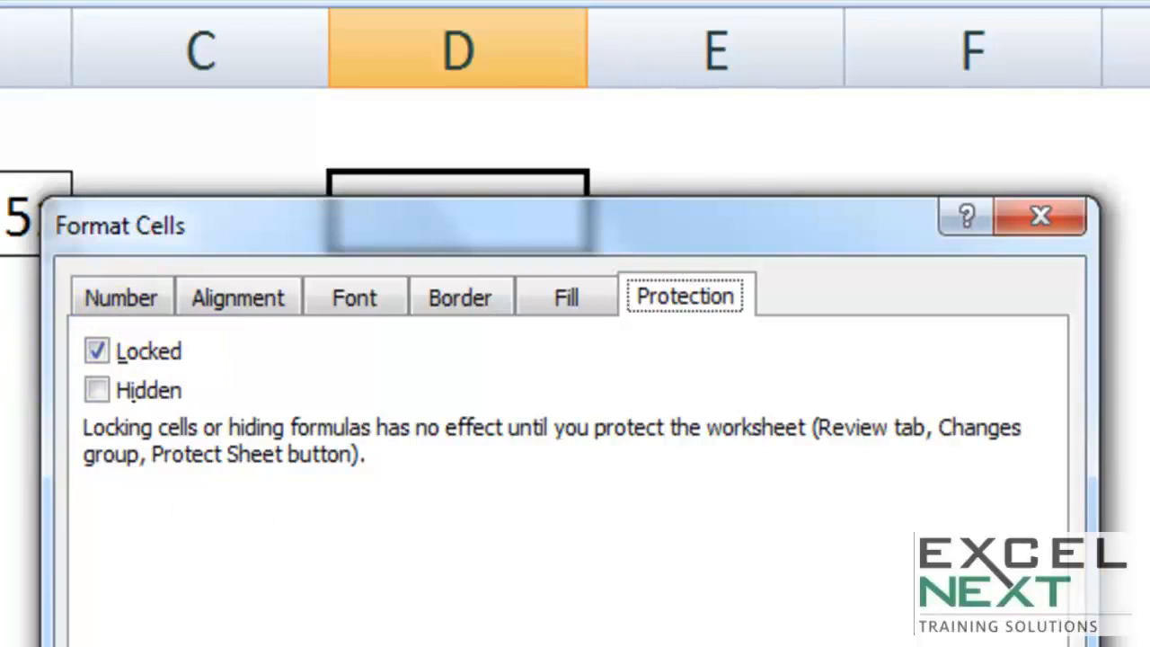
{"action": "key", "text": "Return"}
{"action": "type", "text": "2"}
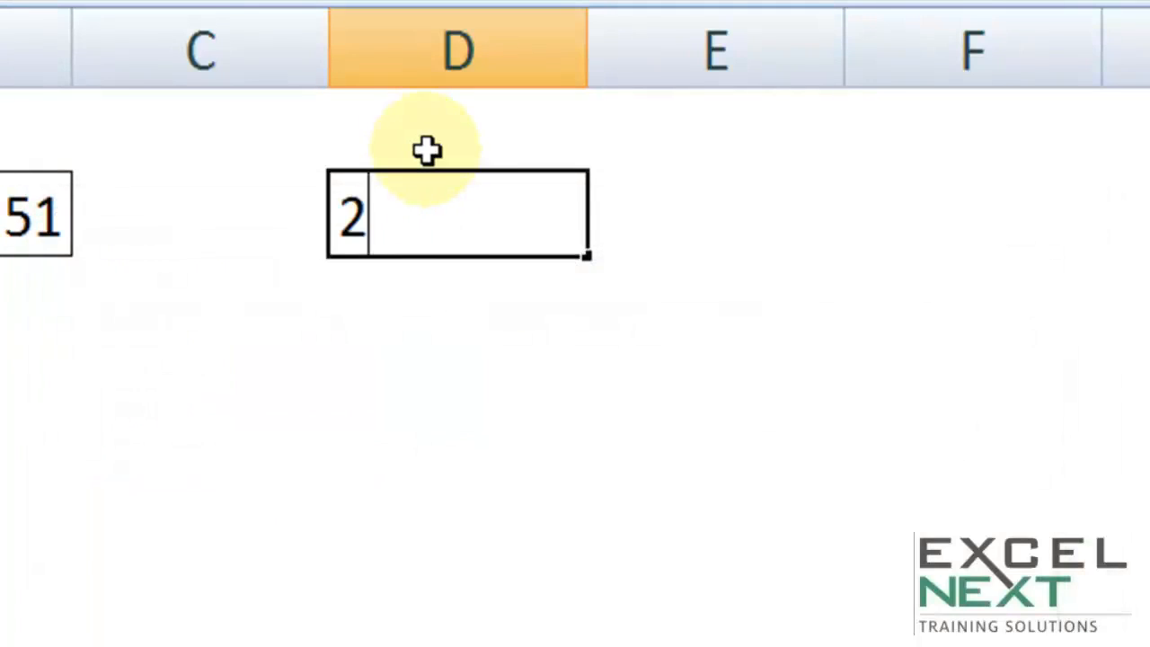
{"action": "type", "text": "374627846276"}
{"action": "left_click", "coordinate": [536, 547]}
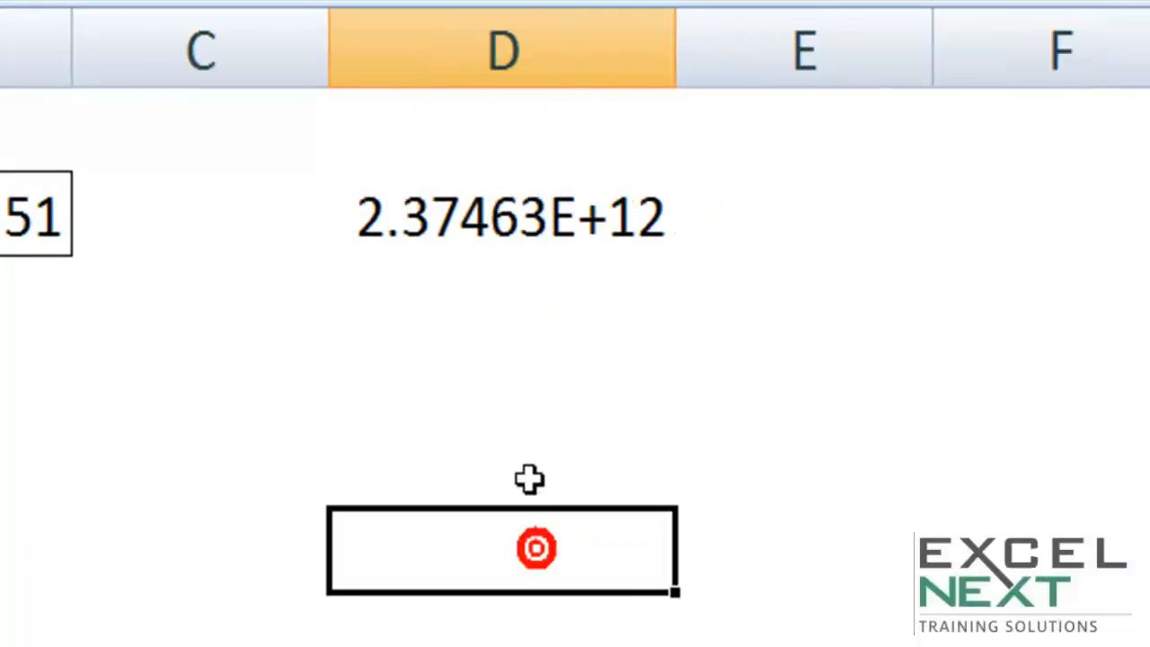
{"action": "left_click", "coordinate": [493, 231]}
{"action": "type", "text": "99"}
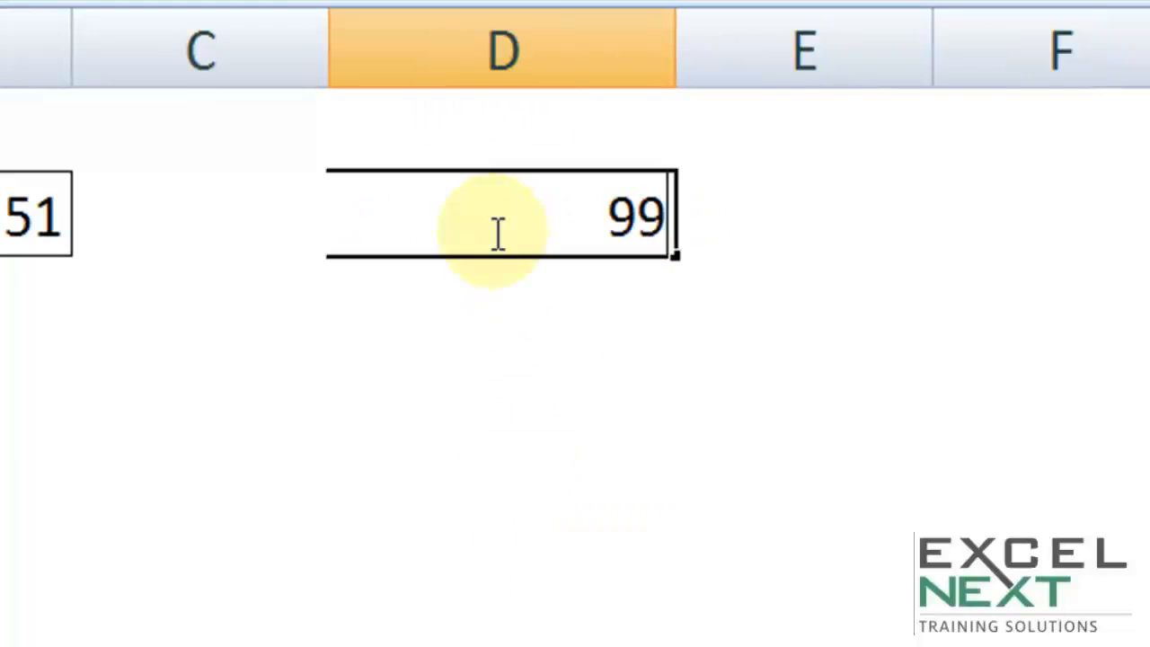
{"action": "left_click", "coordinate": [460, 340]}
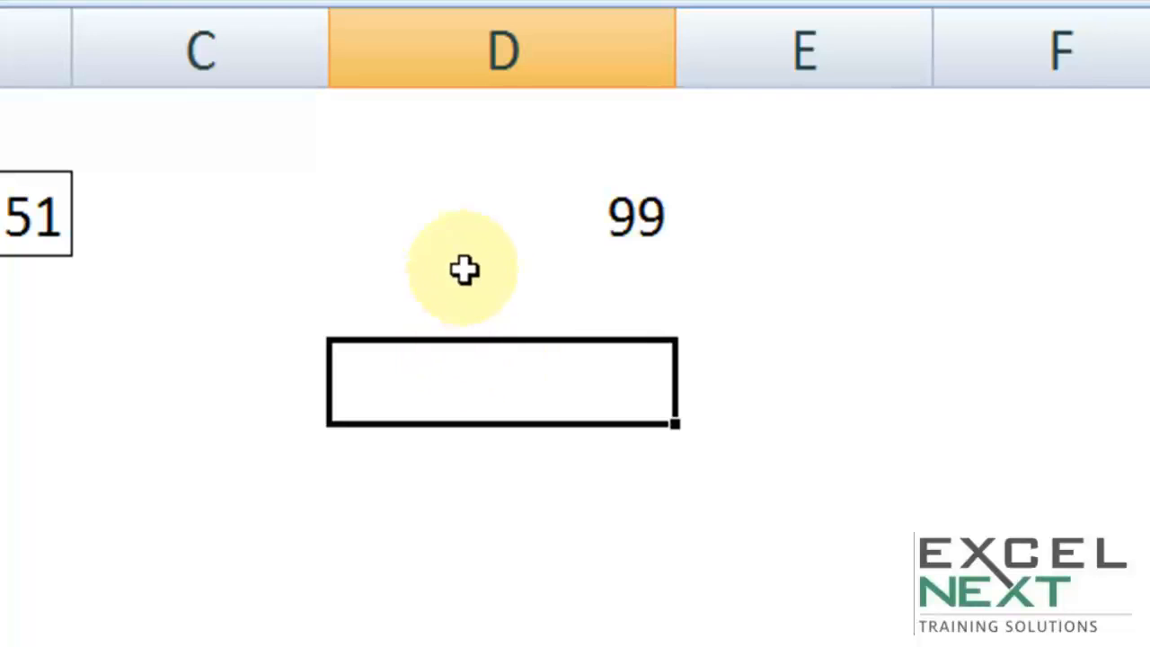
{"action": "left_click", "coordinate": [482, 236]}
{"action": "right_click", "coordinate": [485, 233]}
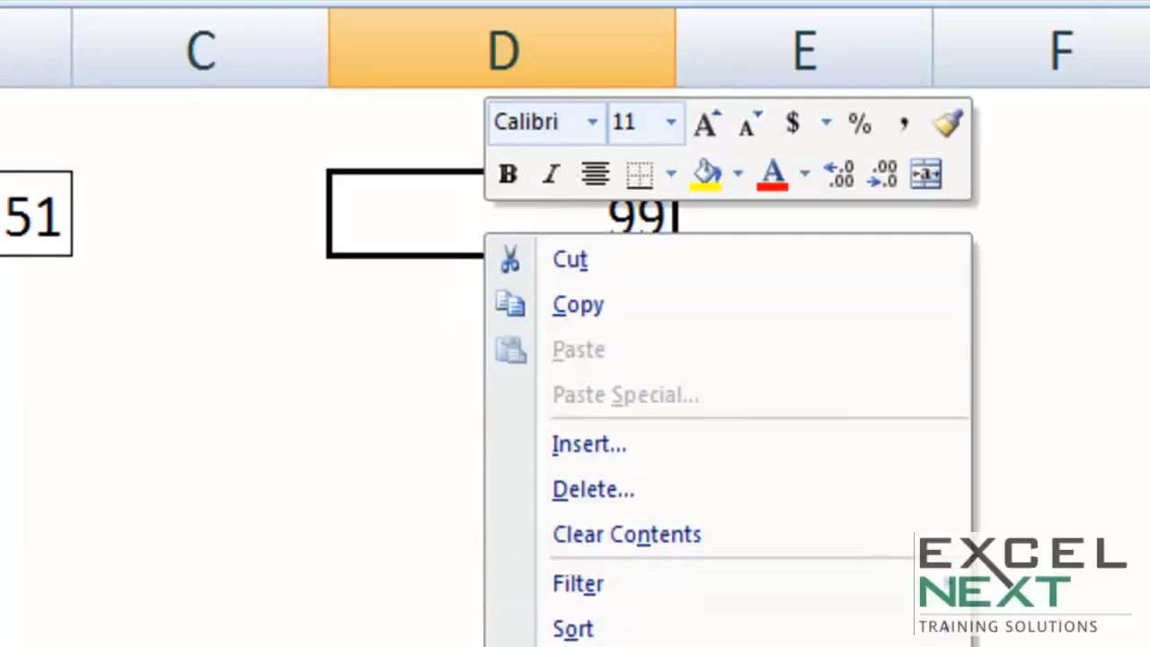
{"action": "left_click", "coordinate": [584, 646]}
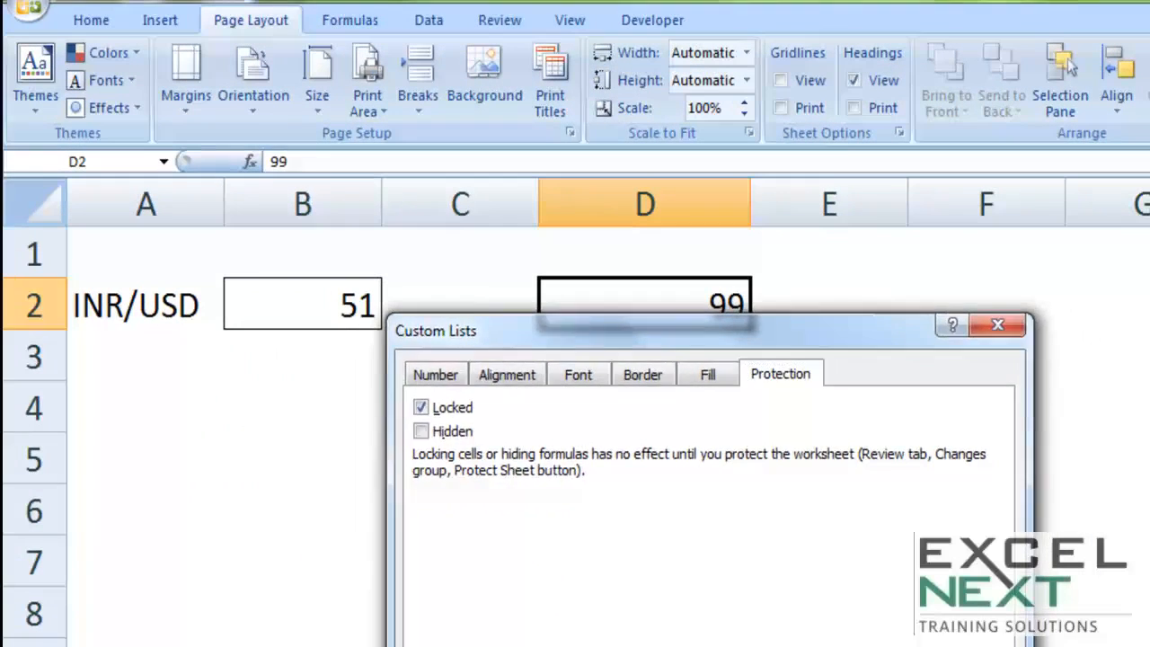
{"action": "key", "text": "Return"}
Protect the Test Sheet with a confirmed password, disallowing locked-cell selection but allowing cell formatting
{"action": "left_click", "coordinate": [566, 435]}
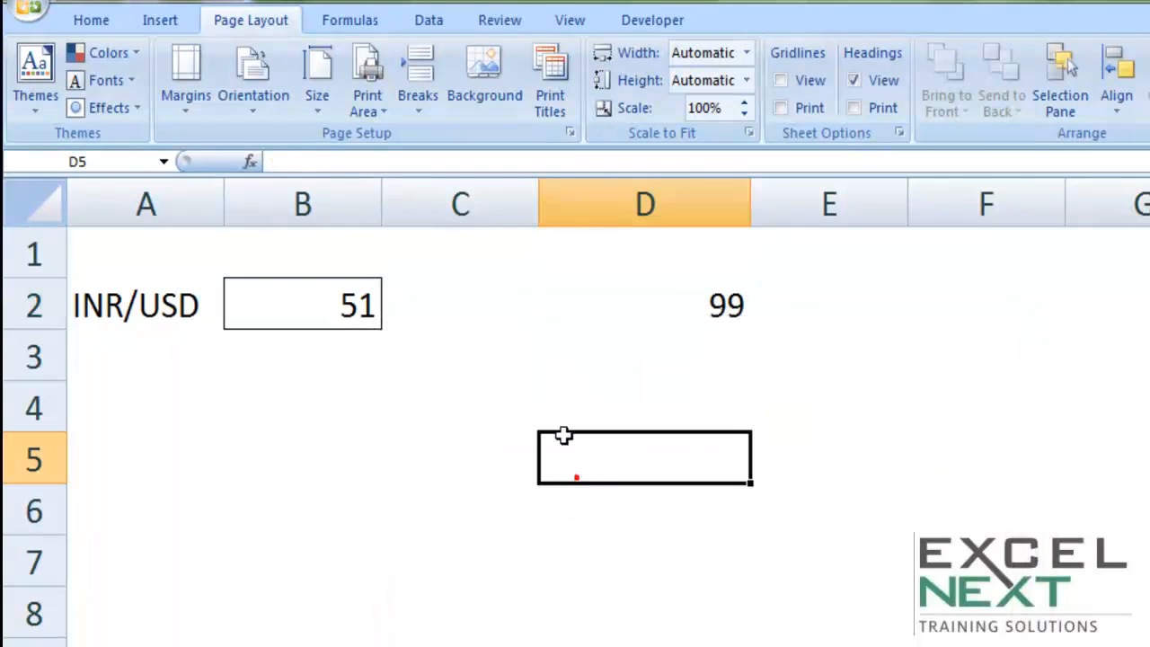
{"action": "left_click", "coordinate": [500, 24]}
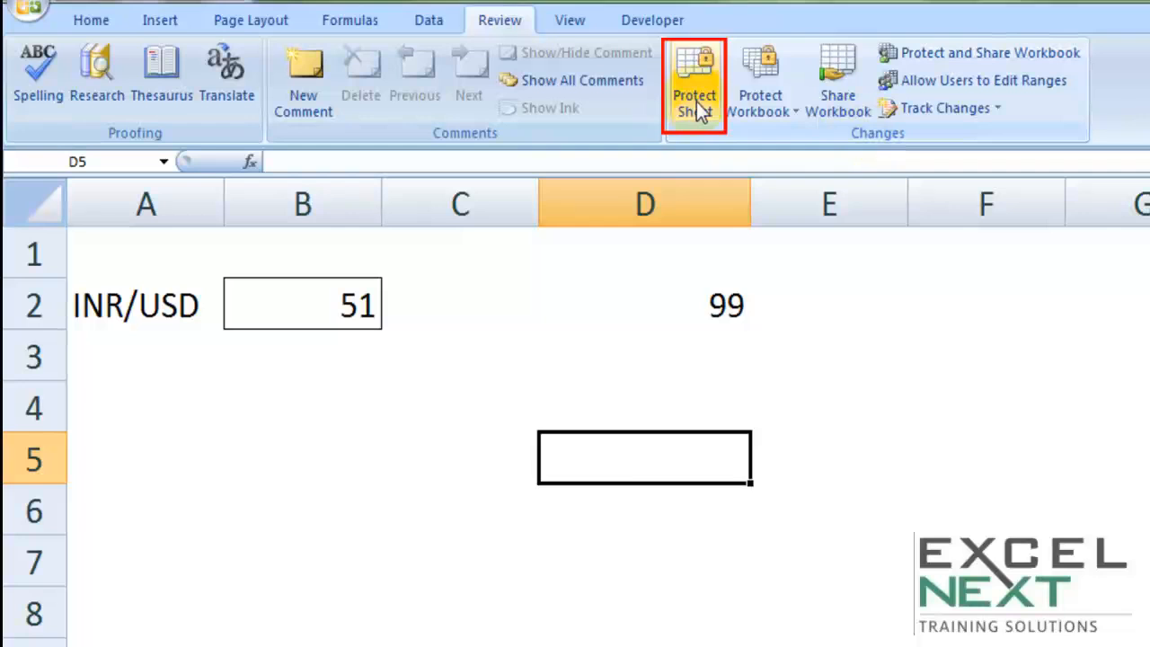
{"action": "left_click", "coordinate": [697, 102]}
{"action": "left_click", "coordinate": [706, 358]}
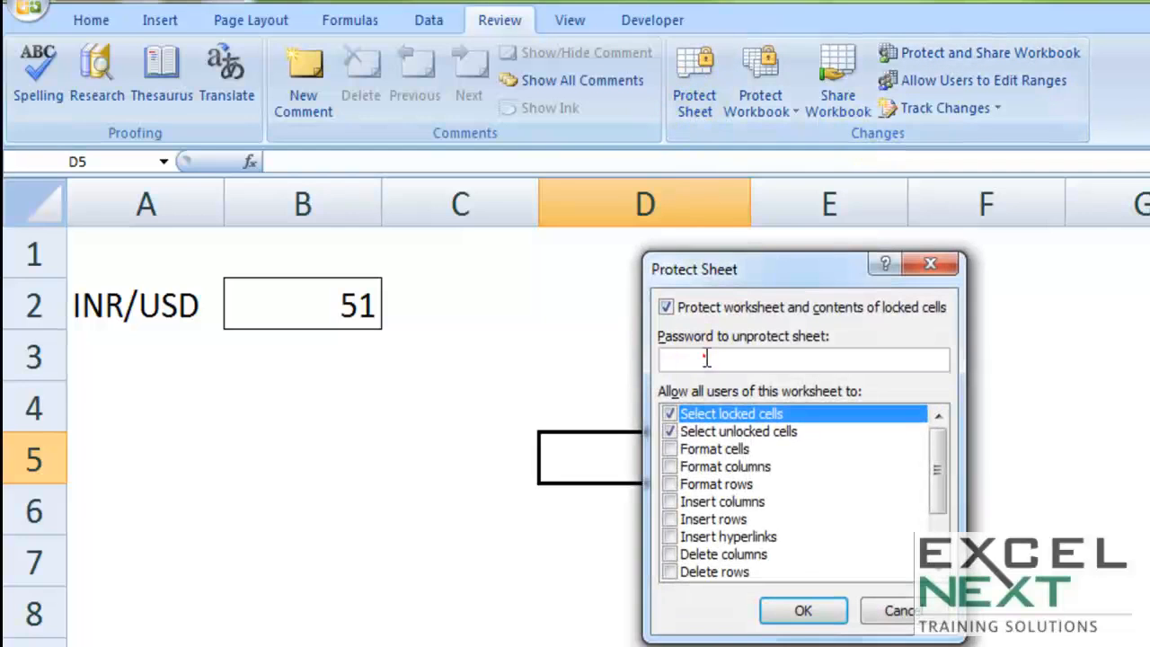
{"action": "type", "text": "123"}
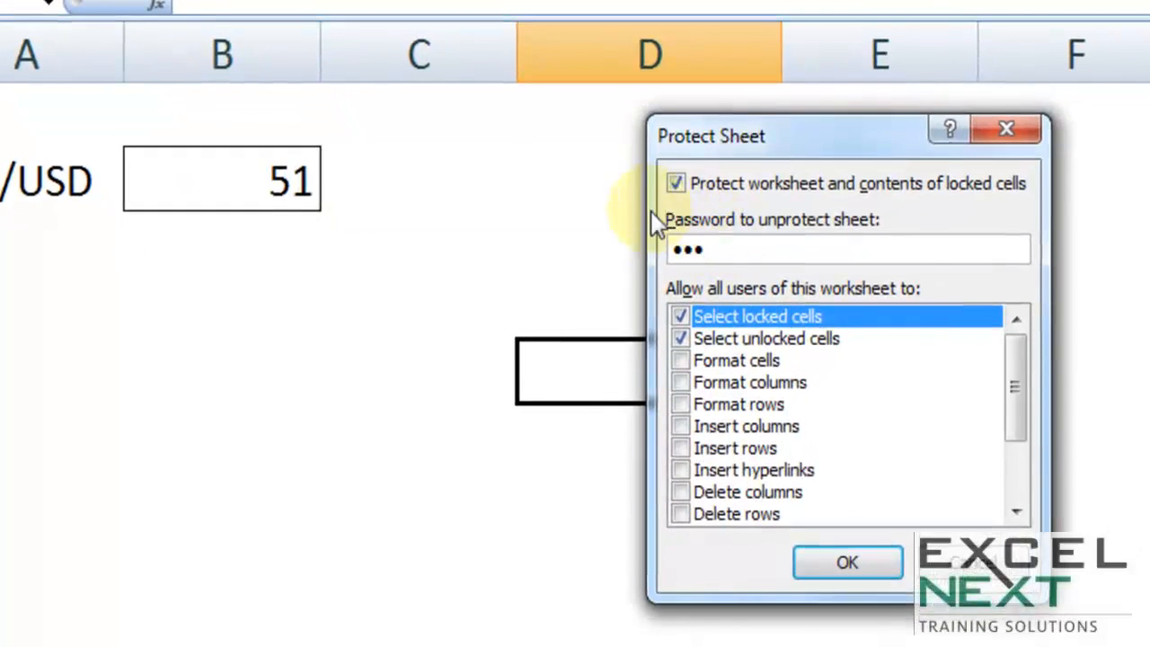
{"action": "left_click", "coordinate": [727, 249]}
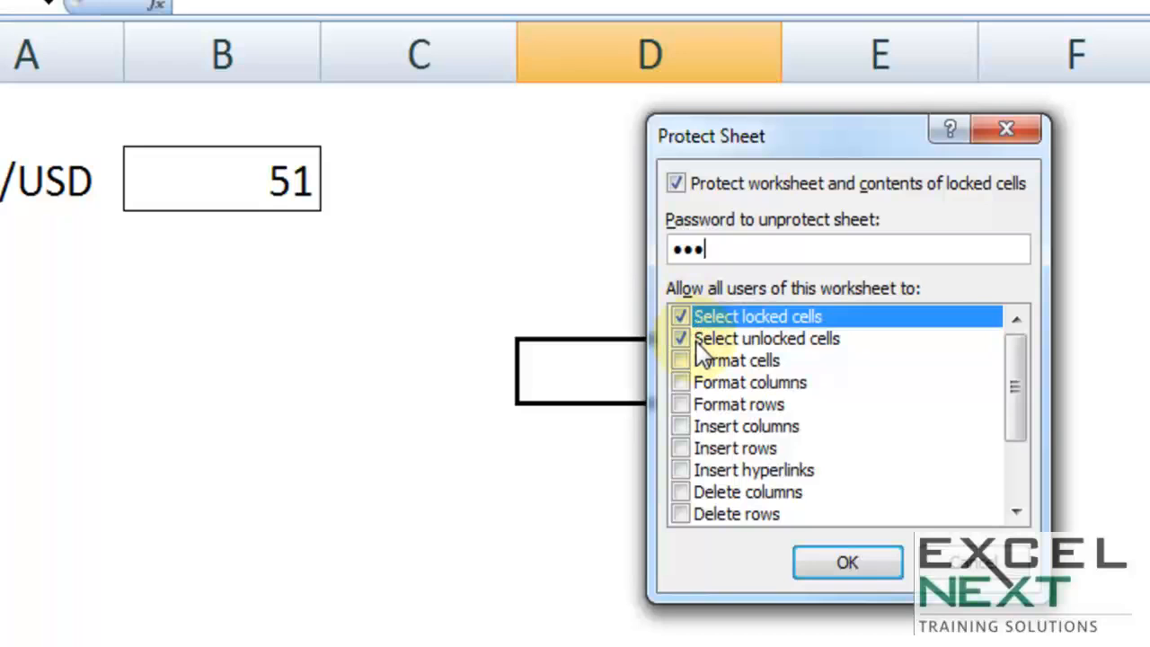
{"action": "left_click", "coordinate": [680, 317]}
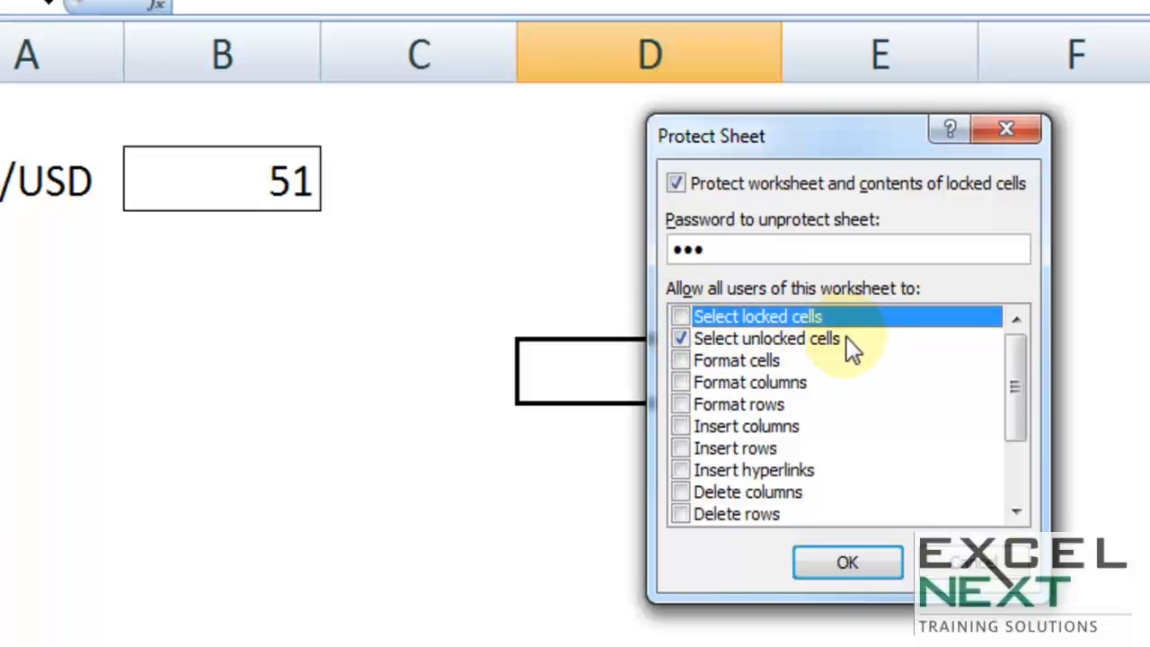
{"action": "left_click", "coordinate": [681, 361]}
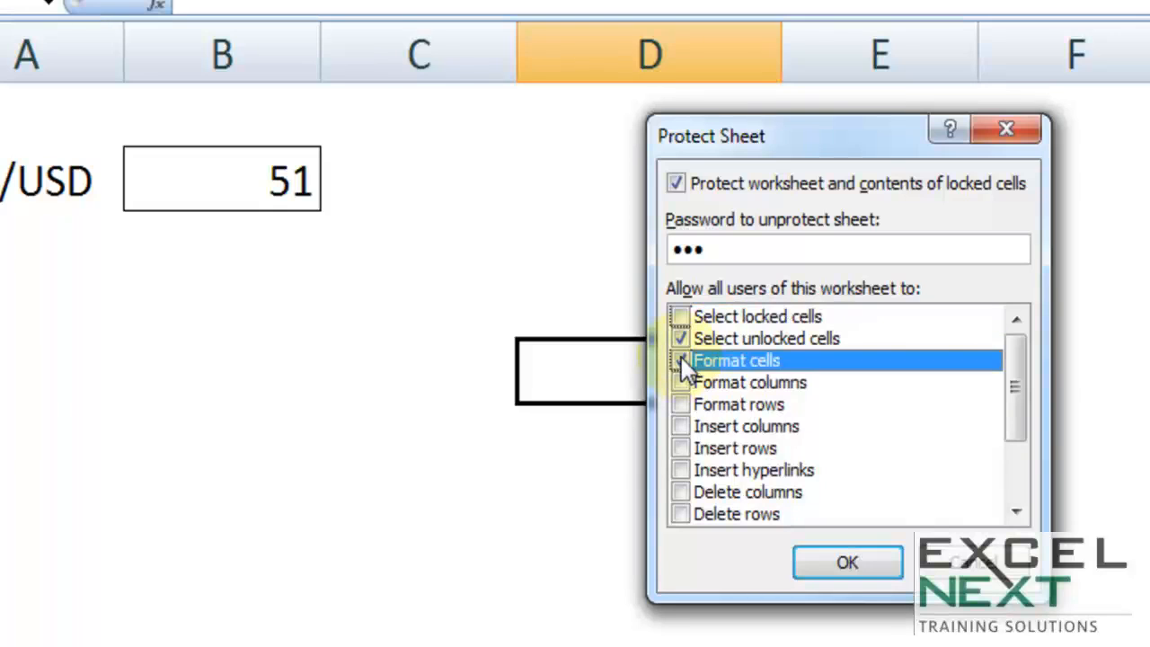
{"action": "left_click", "coordinate": [839, 557]}
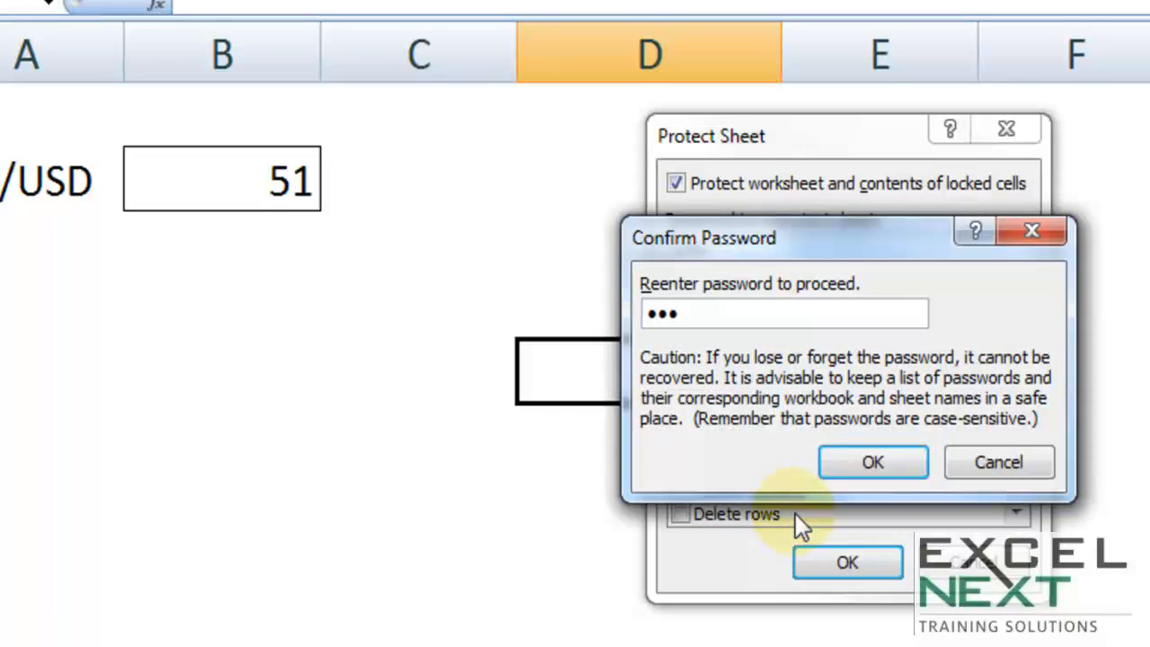
{"action": "left_click", "coordinate": [825, 460]}
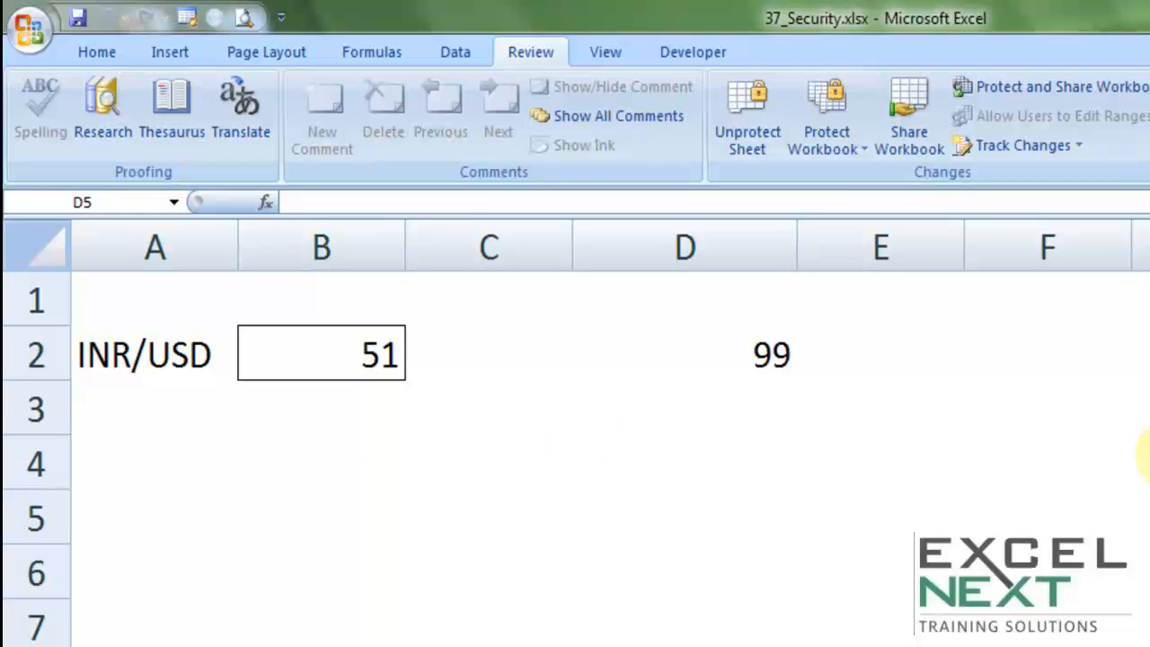
Unprotect the sheet by entering its password
{"action": "left_click", "coordinate": [745, 125]}
{"action": "type", "text": "12"}
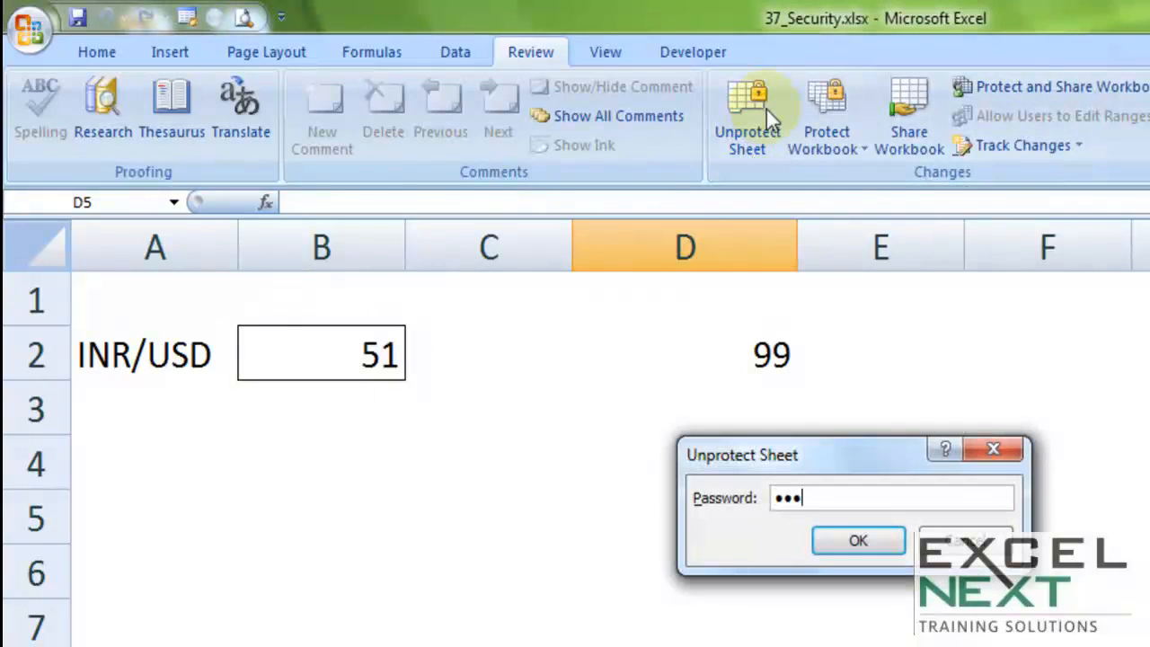
{"action": "type", "text": "3"}
{"action": "left_click", "coordinate": [856, 539]}
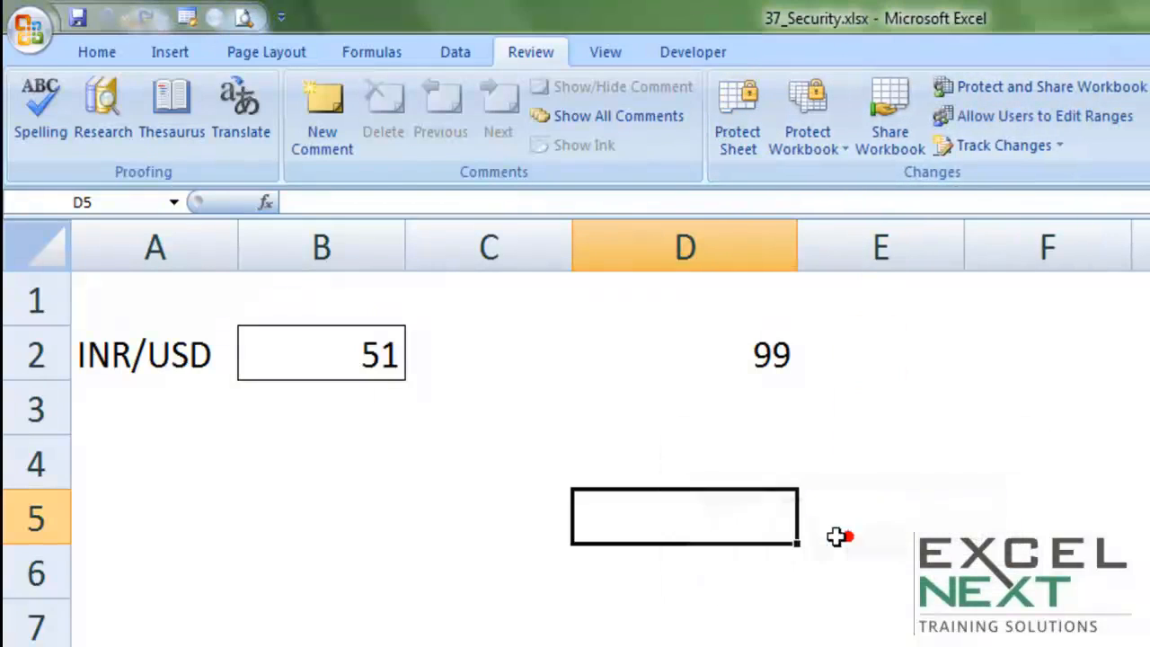
Toggle cell C3's Locked setting in Format Cells, then select the entire worksheet
{"action": "left_click", "coordinate": [646, 409]}
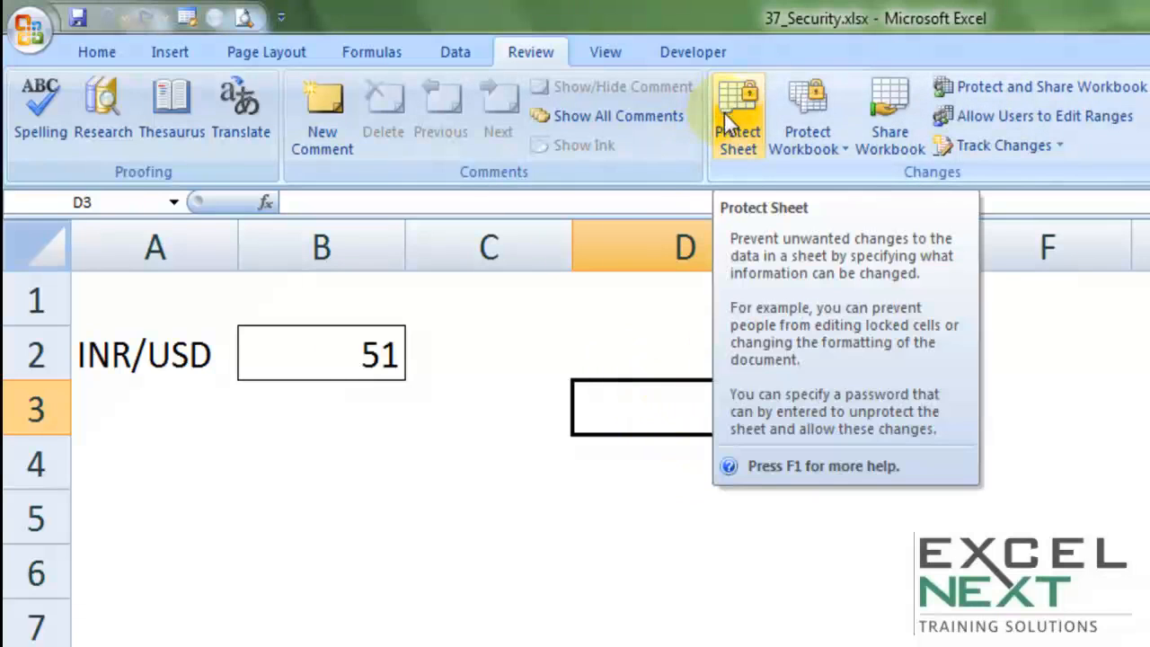
{"action": "left_click", "coordinate": [494, 366]}
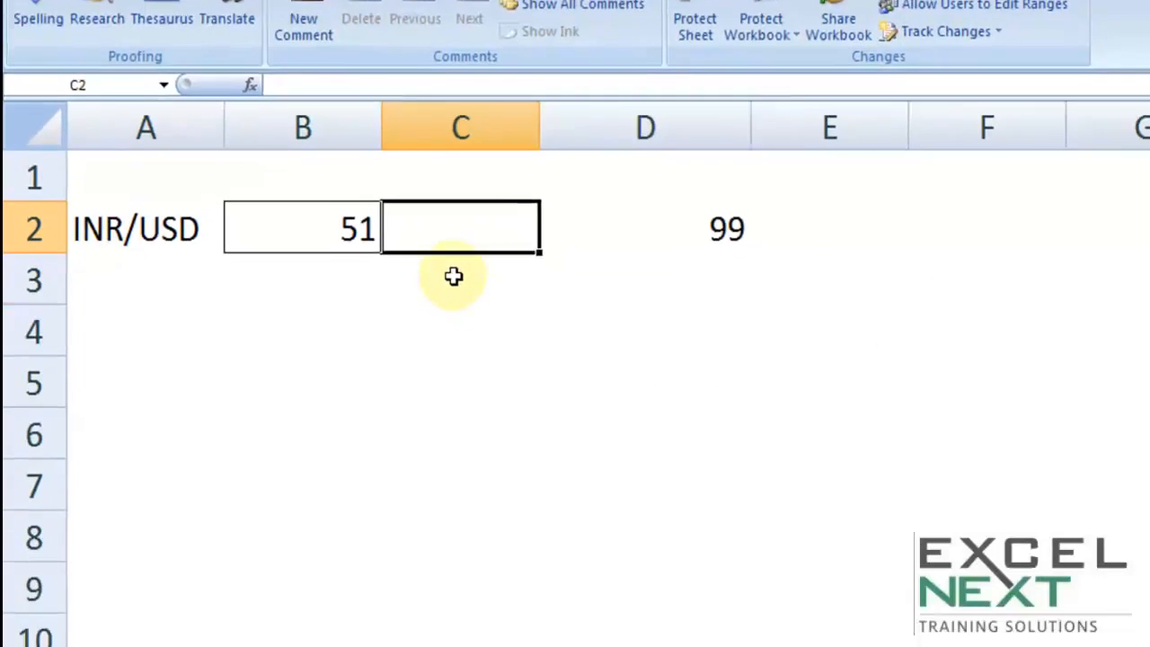
{"action": "left_click", "coordinate": [482, 406]}
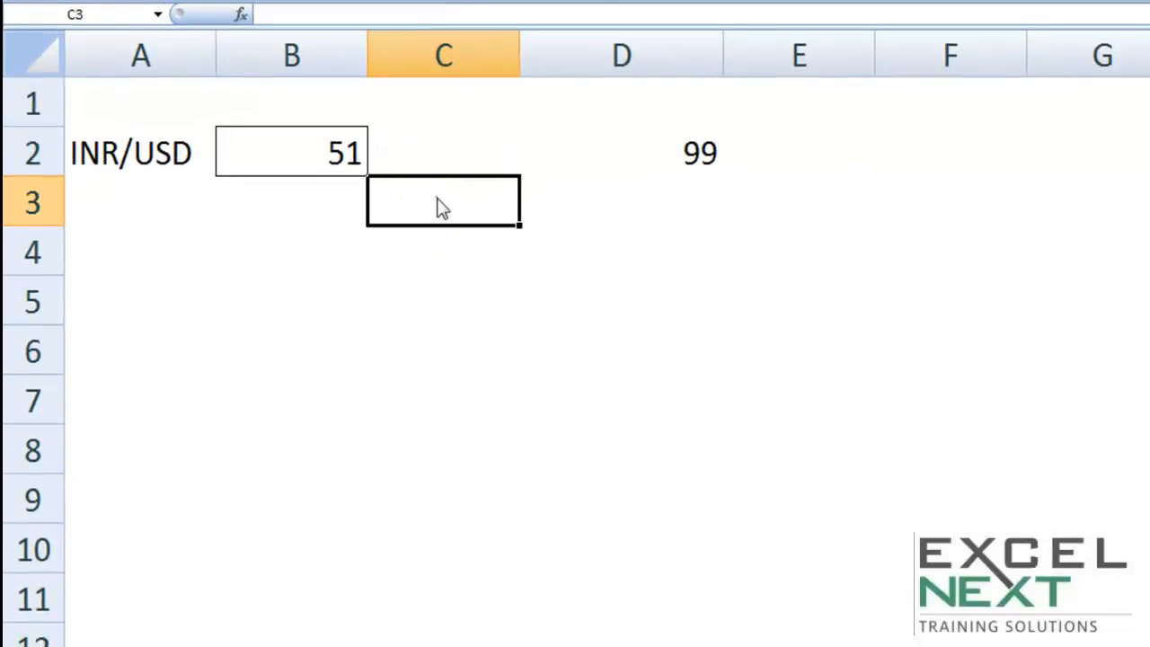
{"action": "right_click", "coordinate": [436, 199]}
{"action": "left_click", "coordinate": [515, 483]}
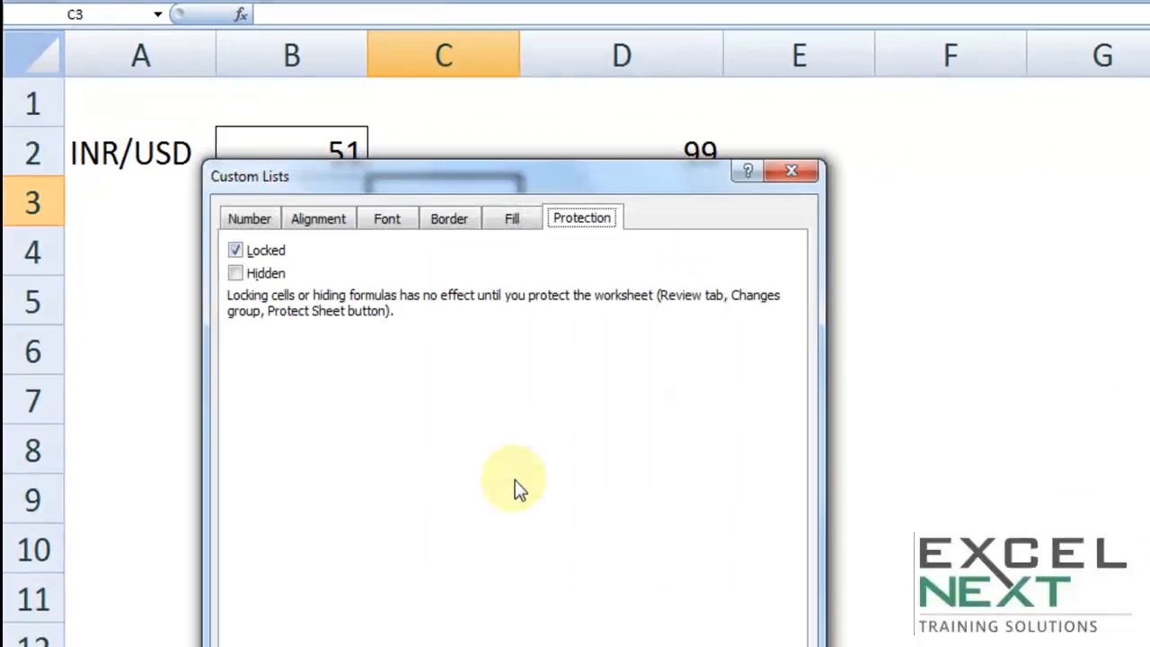
{"action": "left_click", "coordinate": [235, 250]}
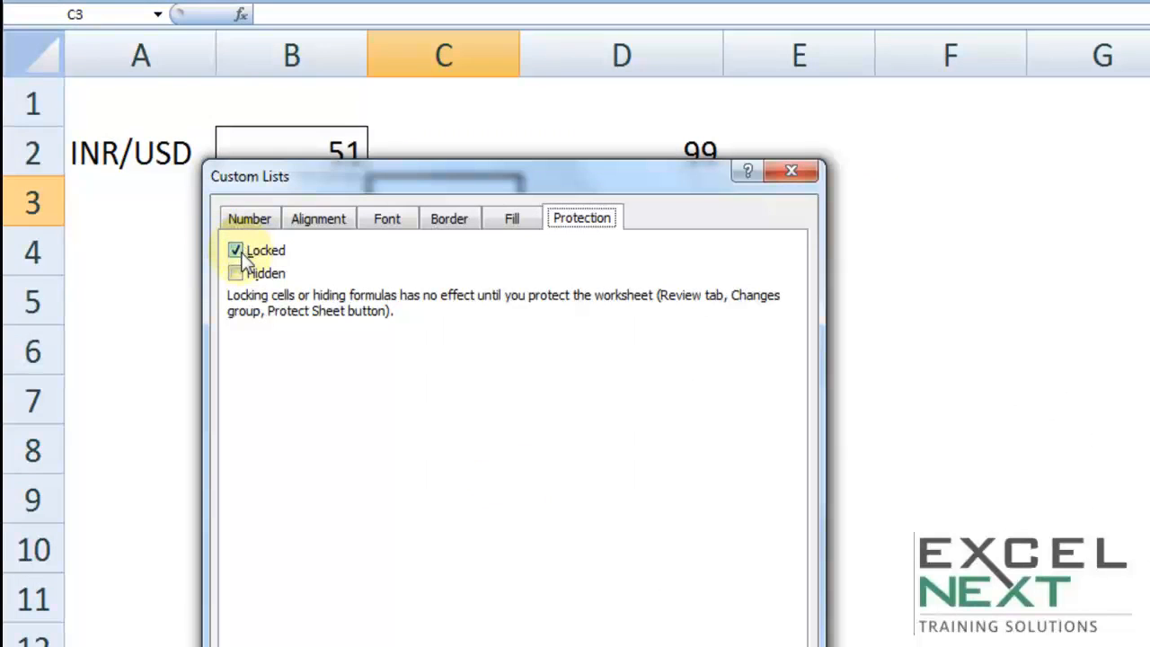
{"action": "left_click", "coordinate": [699, 646]}
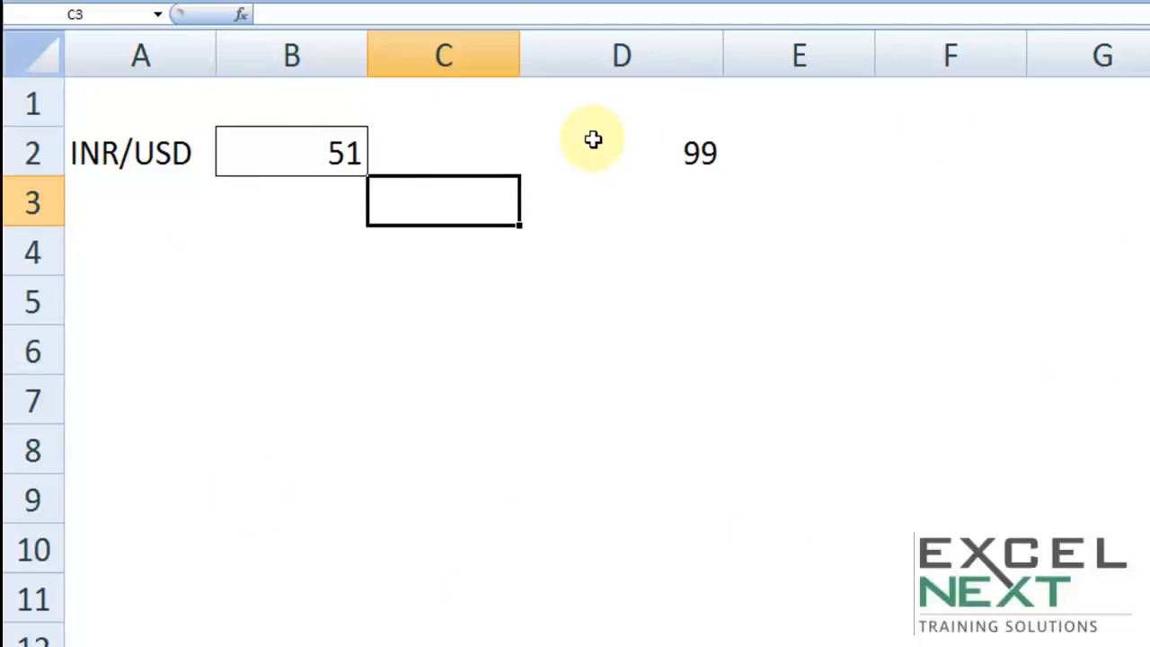
{"action": "left_click", "coordinate": [47, 61]}
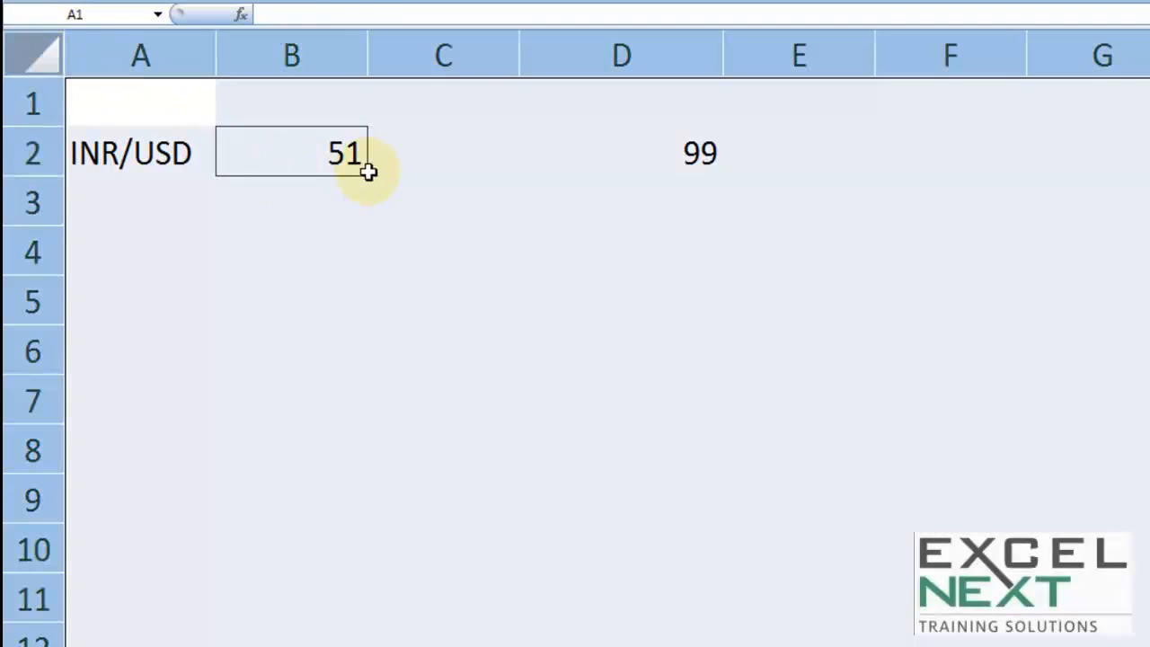
Unlock every cell on the sheet in Format Cells Protection
{"action": "right_click", "coordinate": [372, 168]}
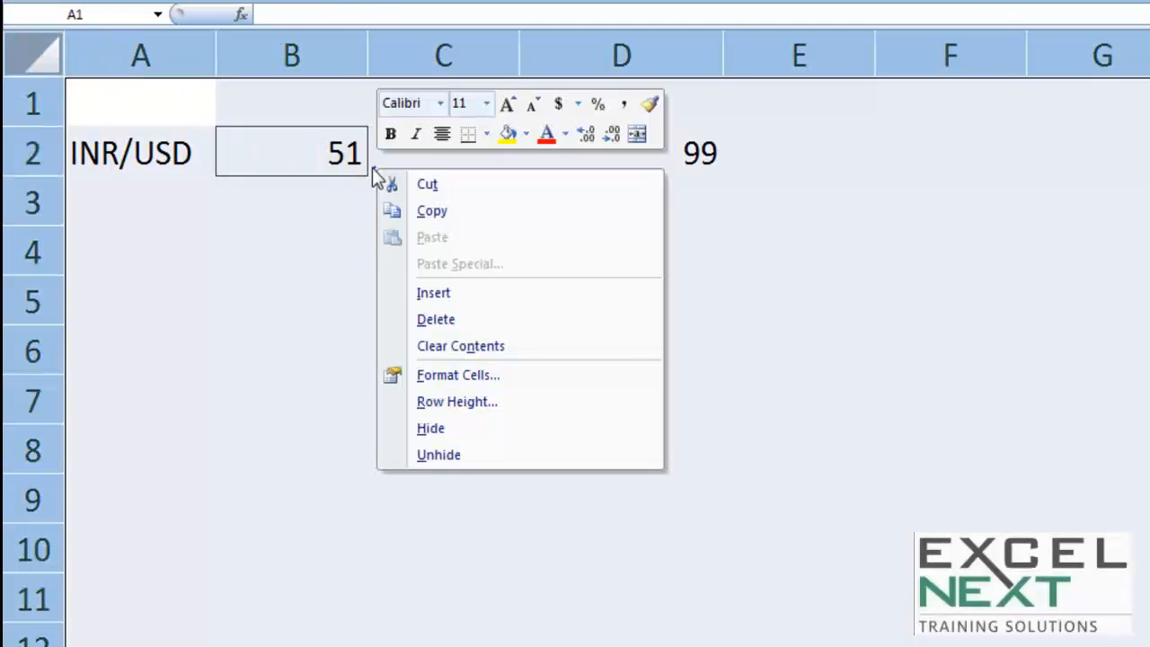
{"action": "left_click", "coordinate": [449, 375]}
{"action": "left_click", "coordinate": [171, 168]}
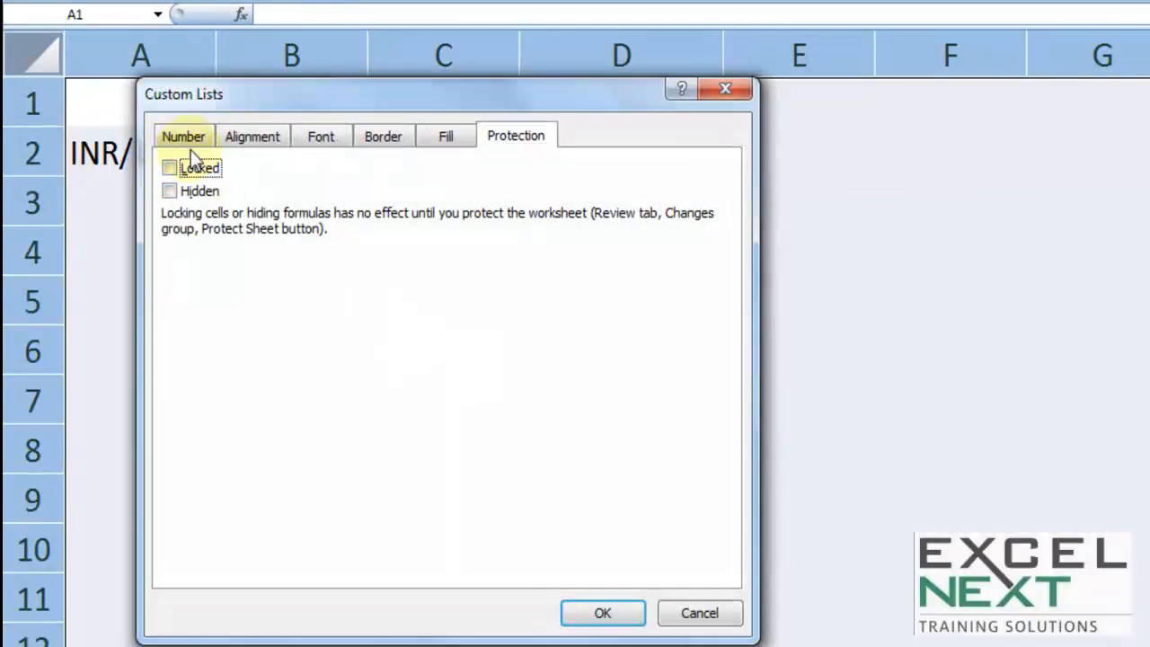
{"action": "left_click", "coordinate": [585, 610]}
Mark cell B2 (51) as Locked in Format Cells
{"action": "left_click", "coordinate": [548, 449]}
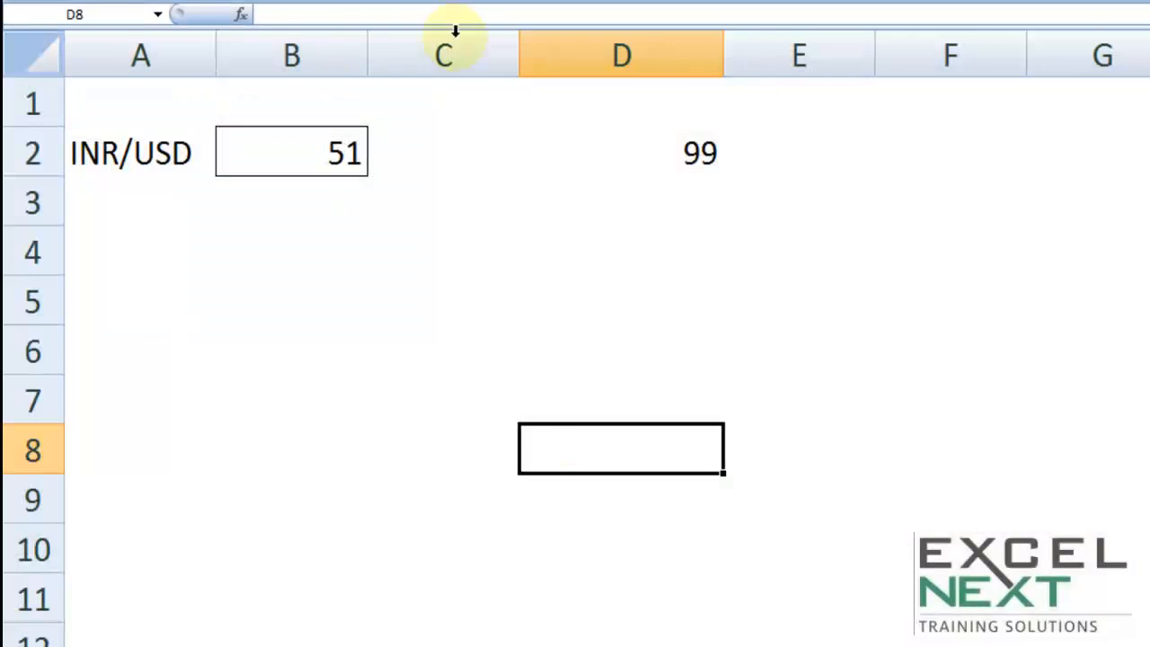
{"action": "left_click", "coordinate": [319, 156]}
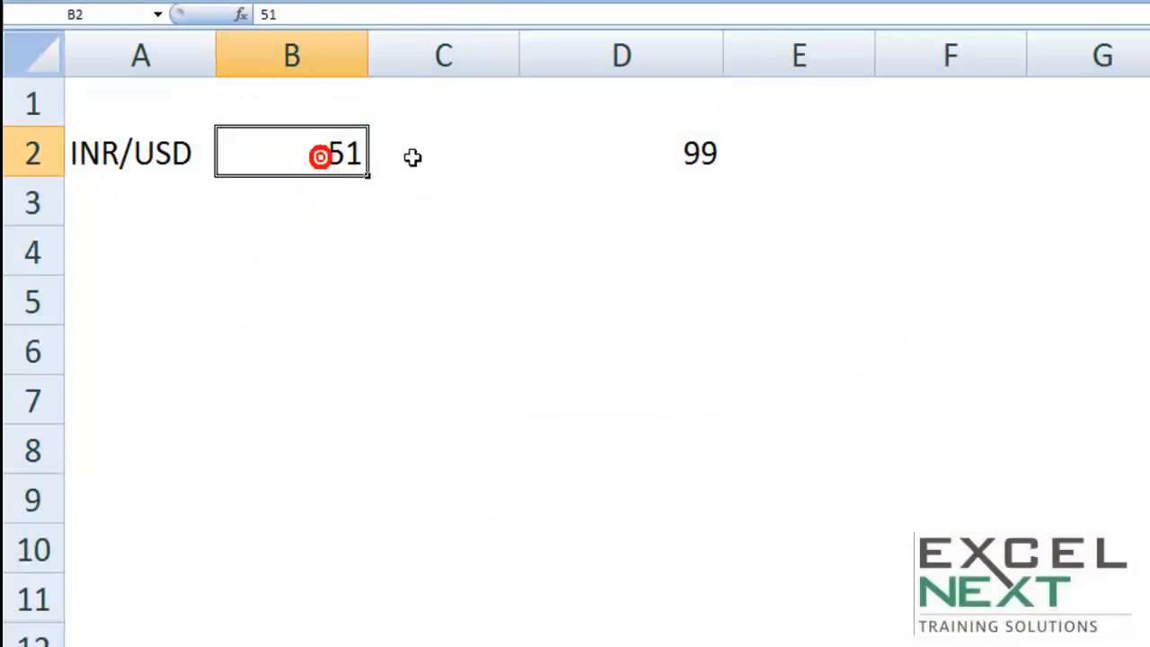
{"action": "right_click", "coordinate": [296, 141]}
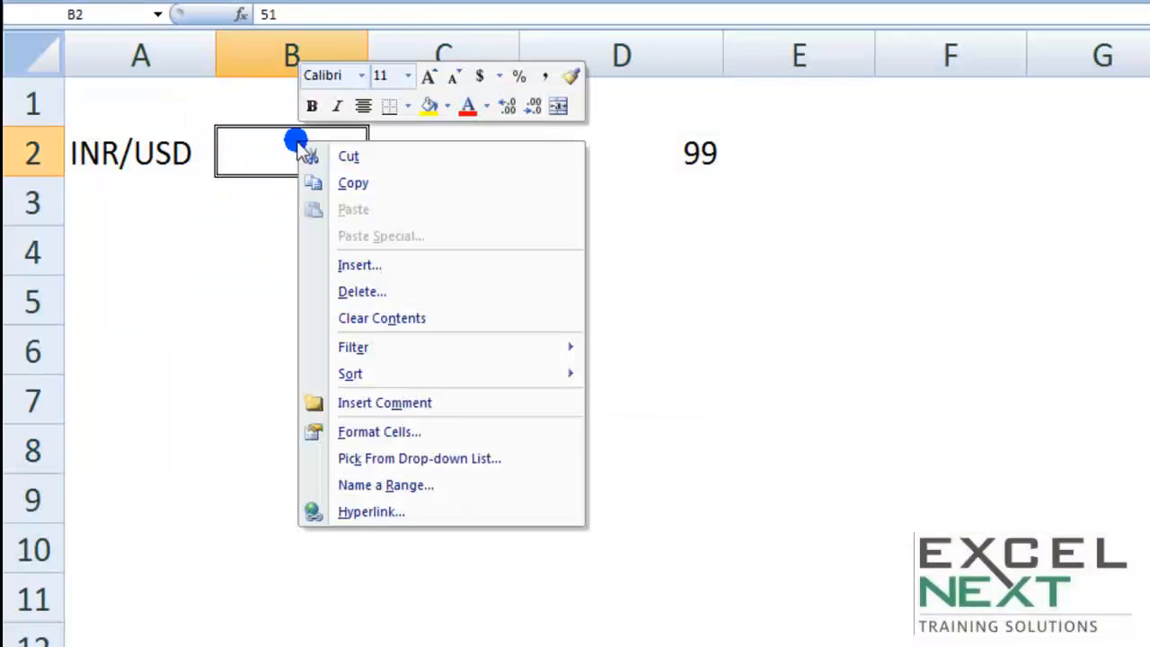
{"action": "left_click", "coordinate": [367, 431]}
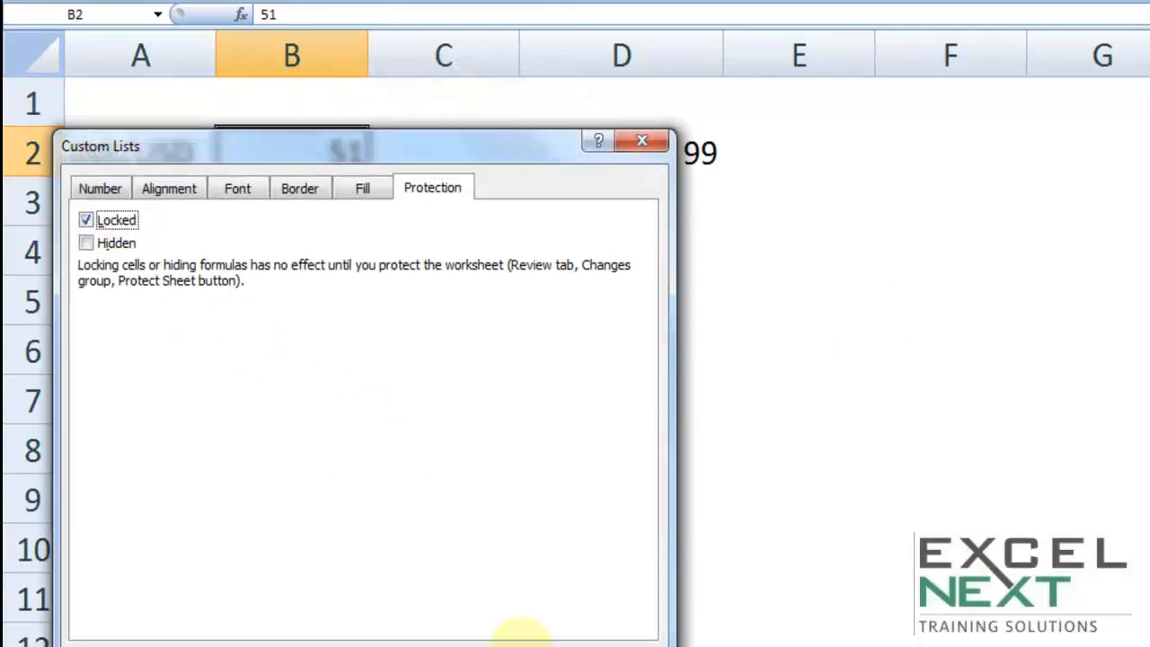
{"action": "left_click", "coordinate": [530, 634]}
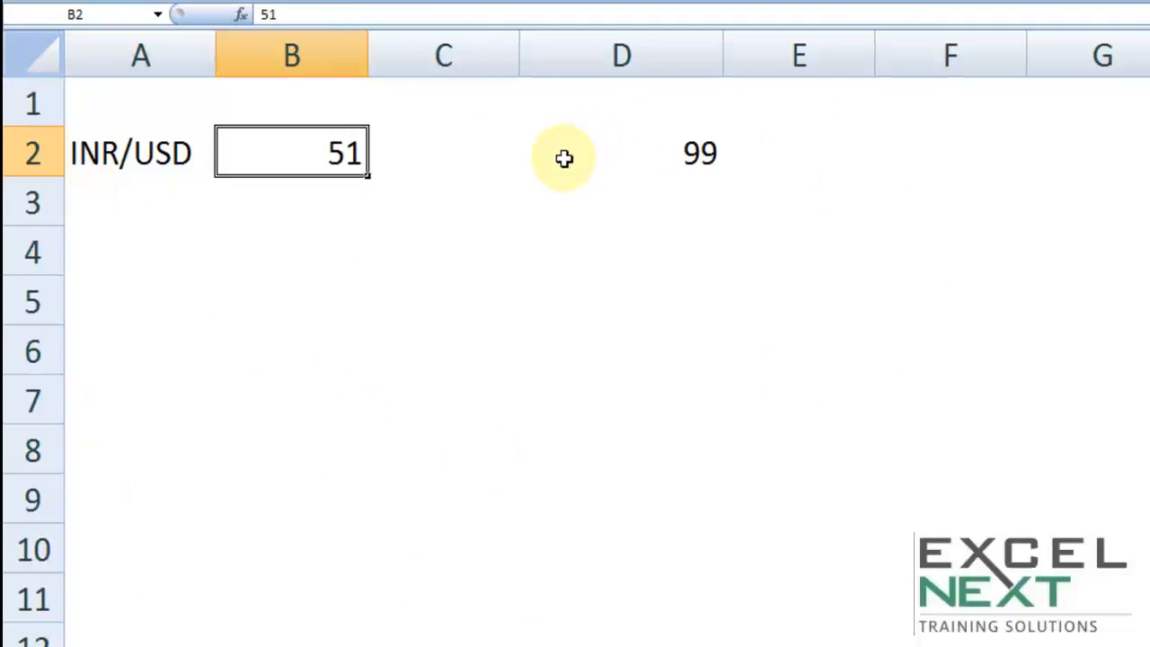
{"action": "left_click", "coordinate": [320, 208]}
{"action": "left_click", "coordinate": [321, 153]}
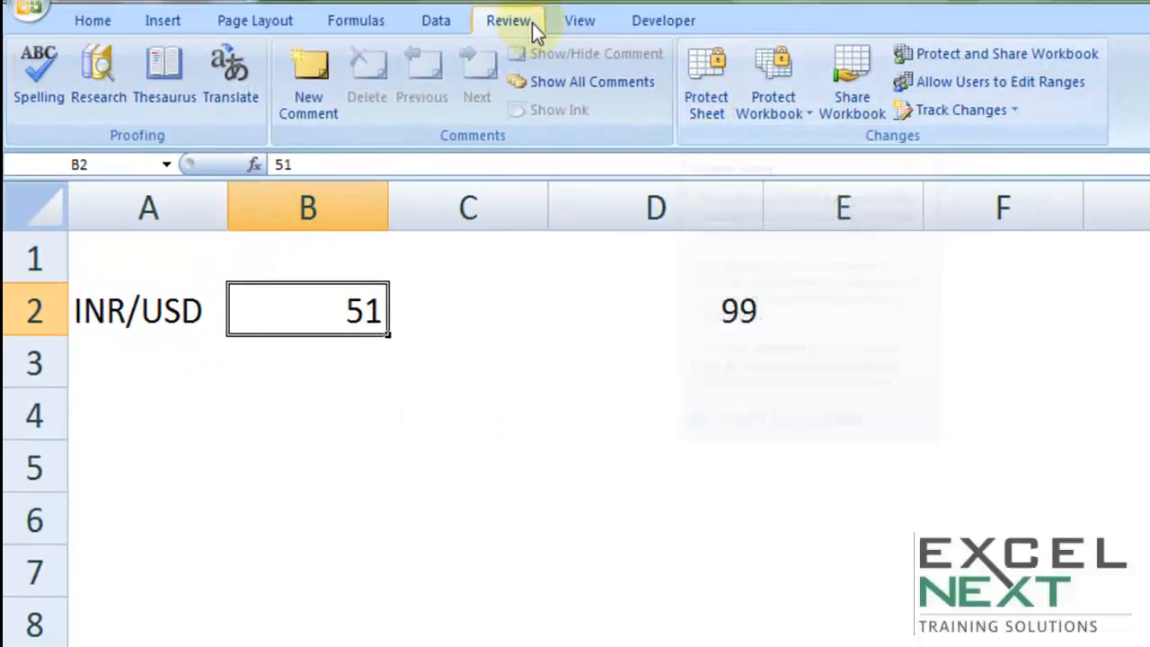
Protect the sheet with a password, entering it twice to confirm
{"action": "left_click", "coordinate": [704, 86]}
{"action": "type", "text": "abc"}
{"action": "left_click", "coordinate": [831, 616]}
{"action": "type", "text": "abc"}
{"action": "left_click", "coordinate": [821, 539]}
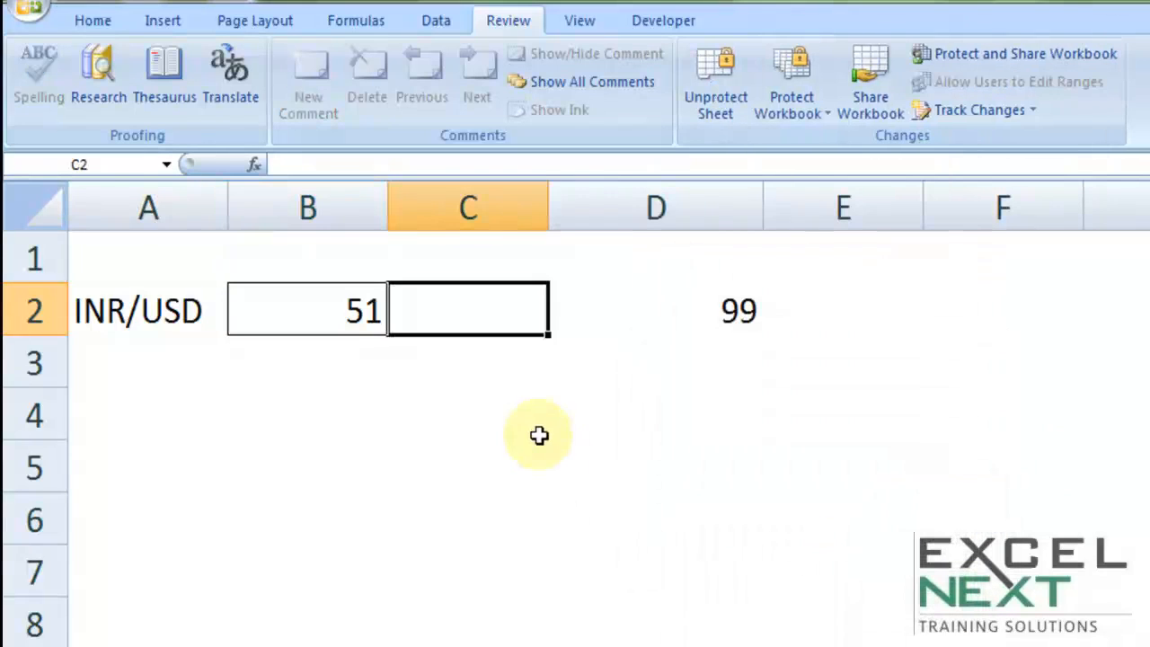
Test protection by editing unlocked C4 and B3 and trying to select locked B2
{"action": "left_click", "coordinate": [530, 422]}
{"action": "key", "text": "F2"}
{"action": "left_click", "coordinate": [303, 310]}
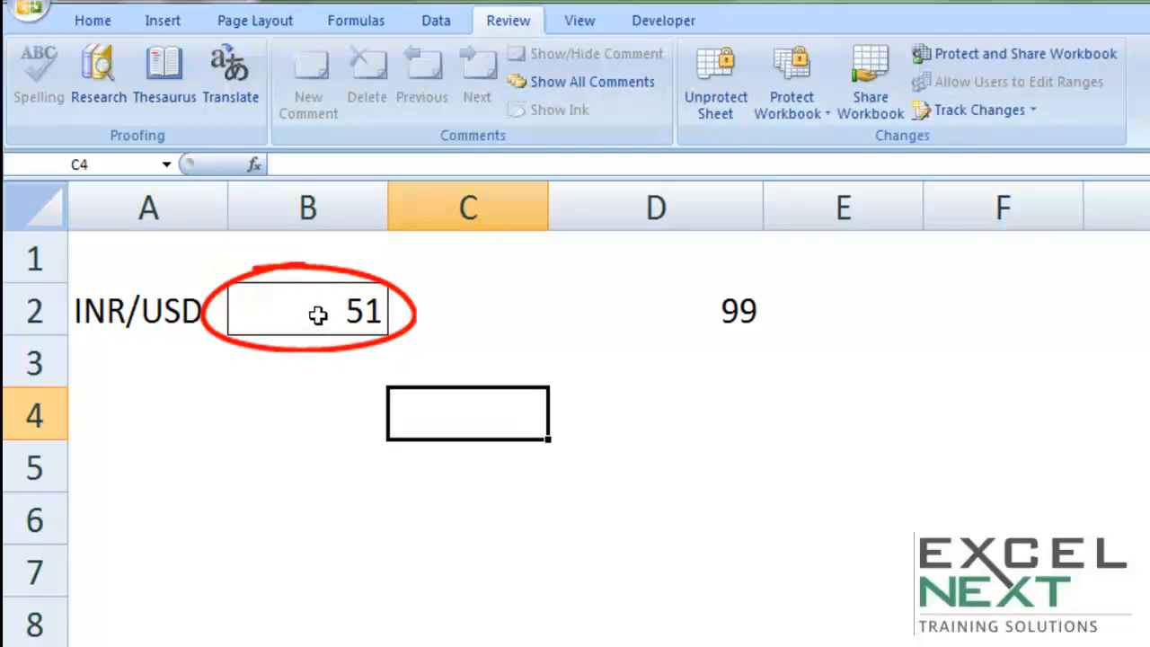
{"action": "double_click", "coordinate": [293, 350]}
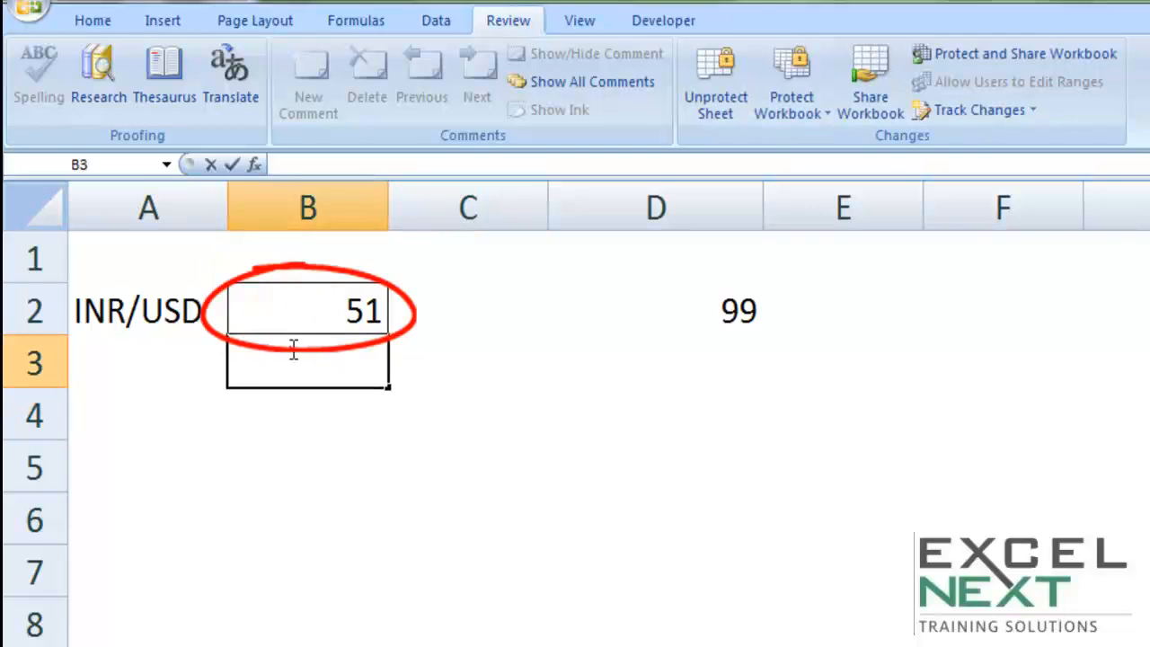
{"action": "left_click", "coordinate": [314, 240]}
{"action": "left_click", "coordinate": [283, 286]}
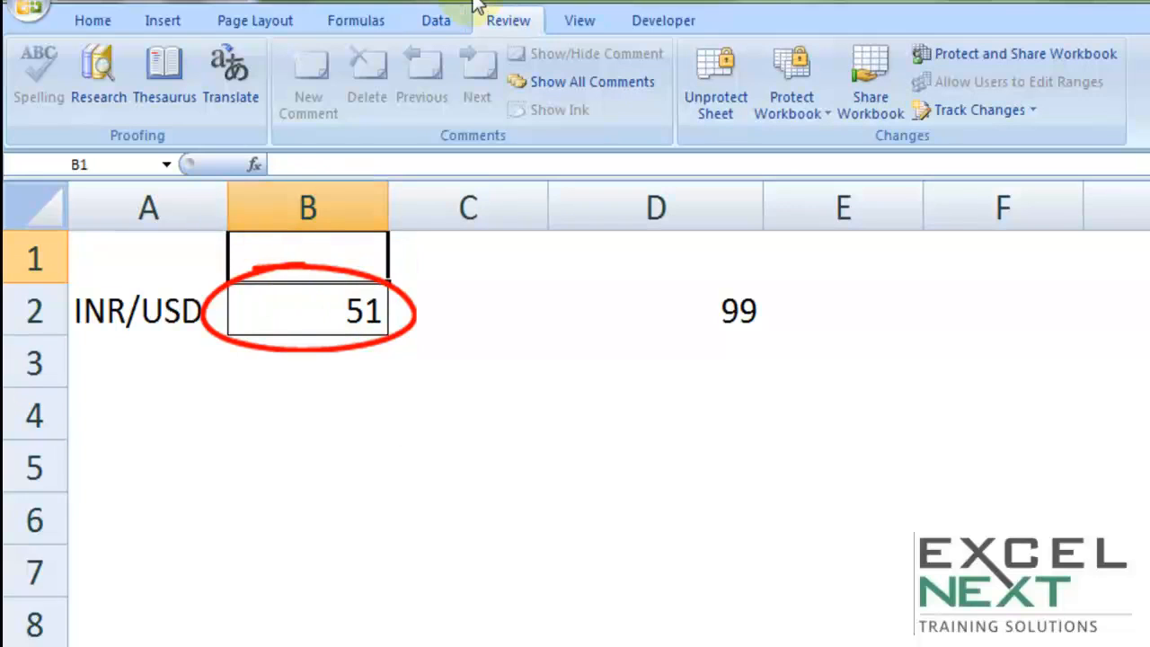
Move through the unlocked cells with arrow keys and select the ranges C5:D5 and A1:C3
{"action": "key", "text": "Down"}
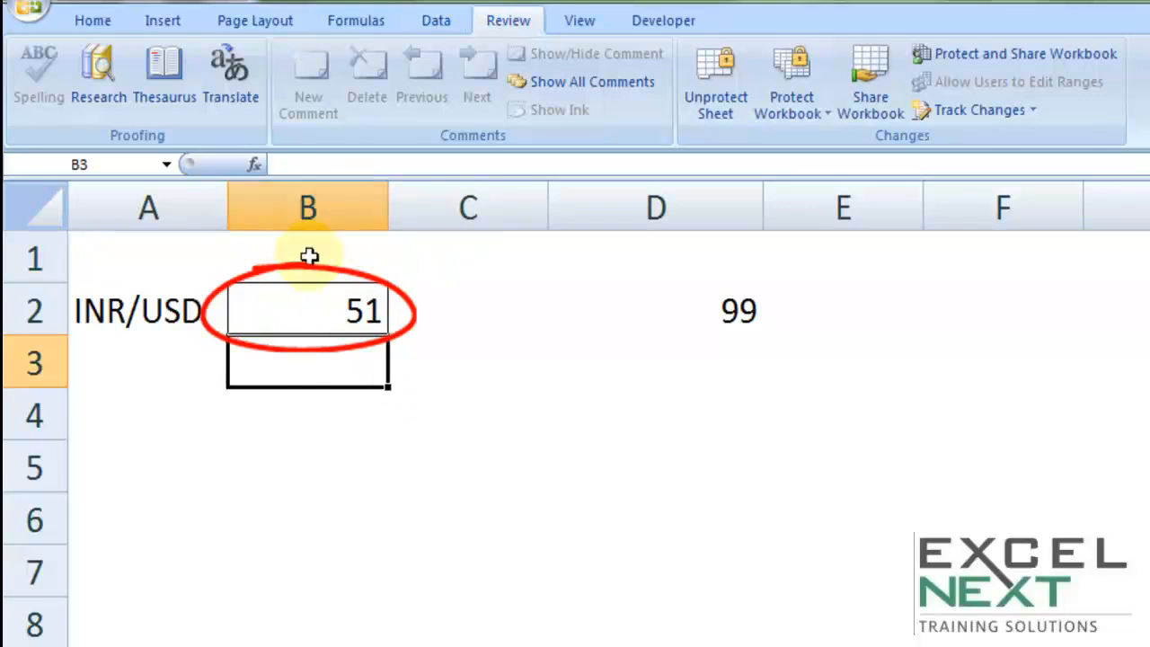
{"action": "key", "text": "Down"}
{"action": "key", "text": "Left"}
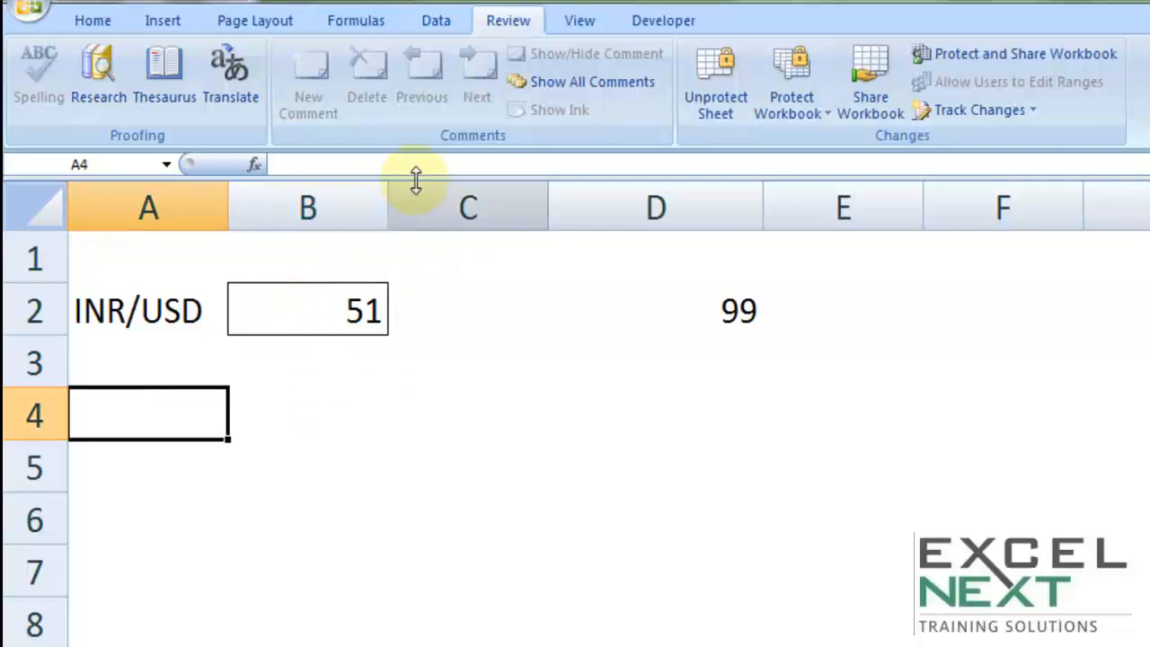
{"action": "key", "text": "Up"}
{"action": "key", "text": "Right"}
{"action": "key", "text": "Down"}
{"action": "key", "text": "Left"}
{"action": "key", "text": "Up"}
{"action": "key", "text": "Up"}
{"action": "left_click_drag", "start_coordinate": [170, 243], "coordinate": [467, 467]}
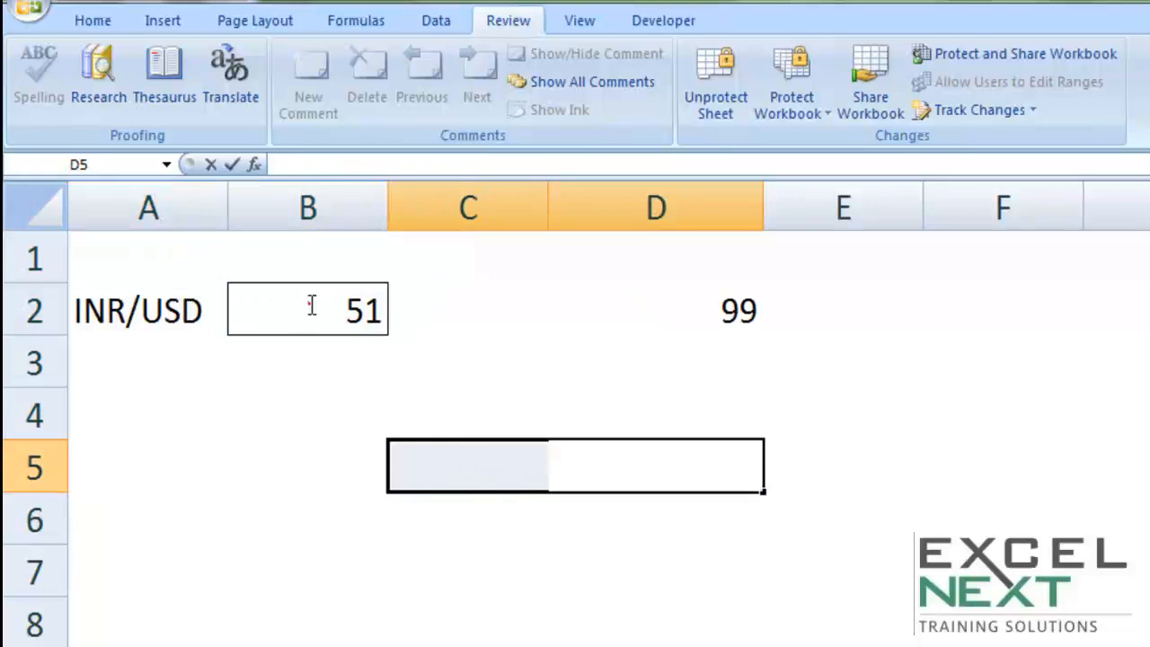
{"action": "left_click_drag", "start_coordinate": [487, 362], "coordinate": [108, 193]}
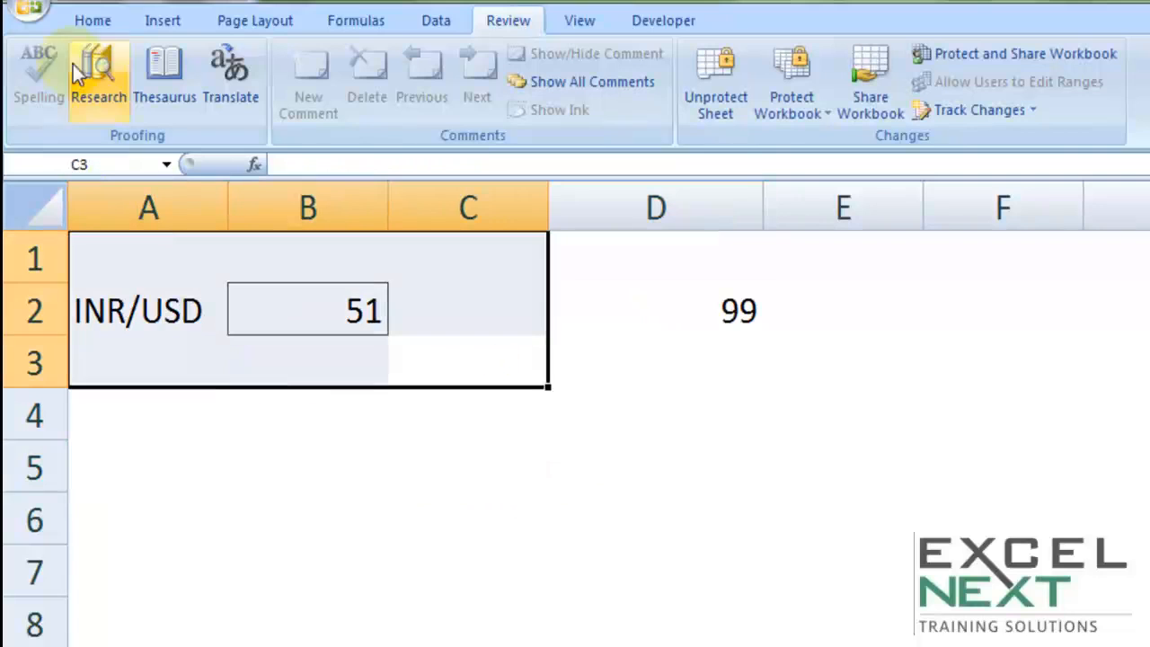
Fill the A1:C3 block around the INR/USD and 51 cells with yellow
{"action": "left_click", "coordinate": [93, 18]}
{"action": "left_click", "coordinate": [362, 104]}
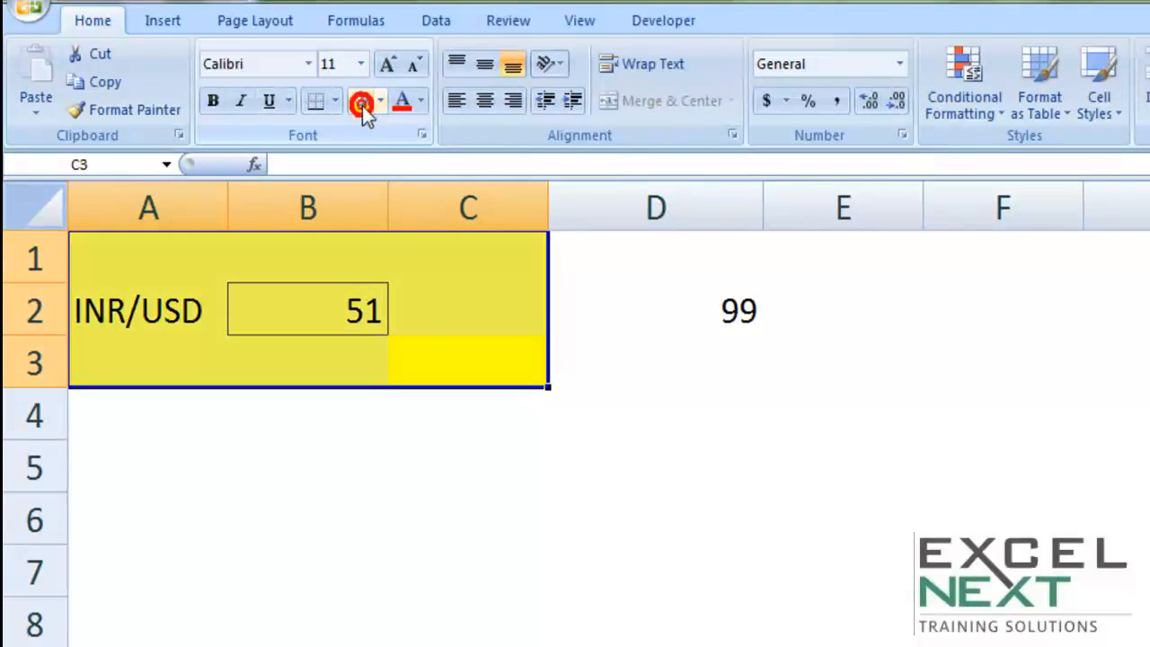
{"action": "left_click", "coordinate": [467, 458]}
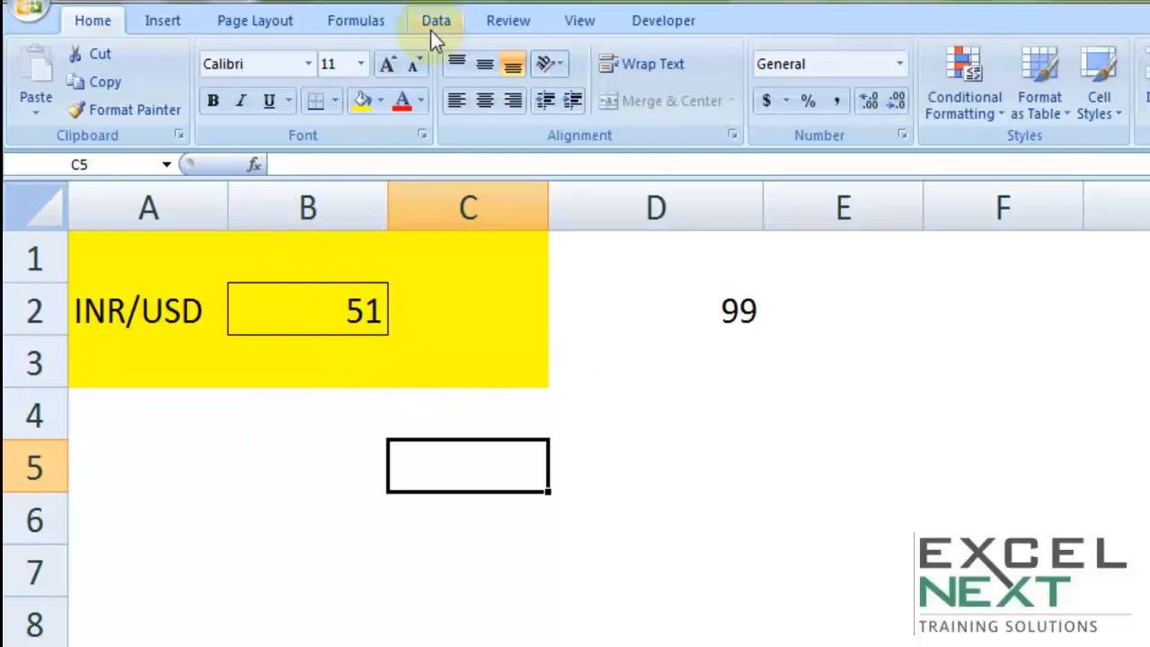
{"action": "left_click", "coordinate": [508, 25]}
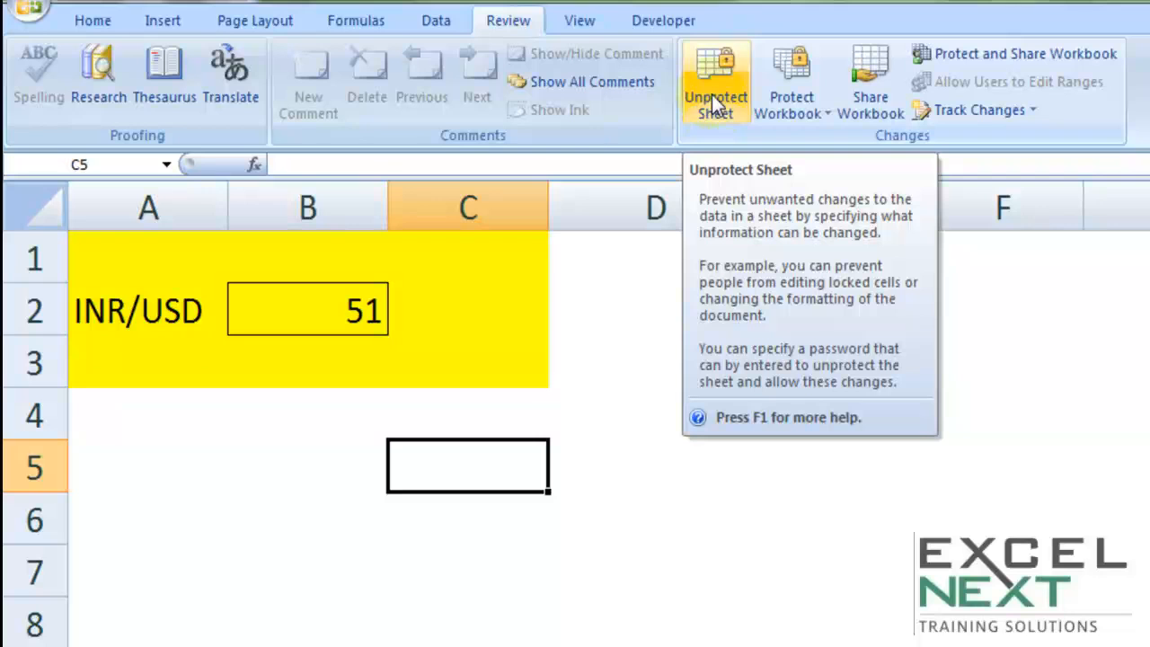
Unprotect the sheet, then re-protect it with a confirmed password, allowing Format cells
{"action": "left_click", "coordinate": [711, 94]}
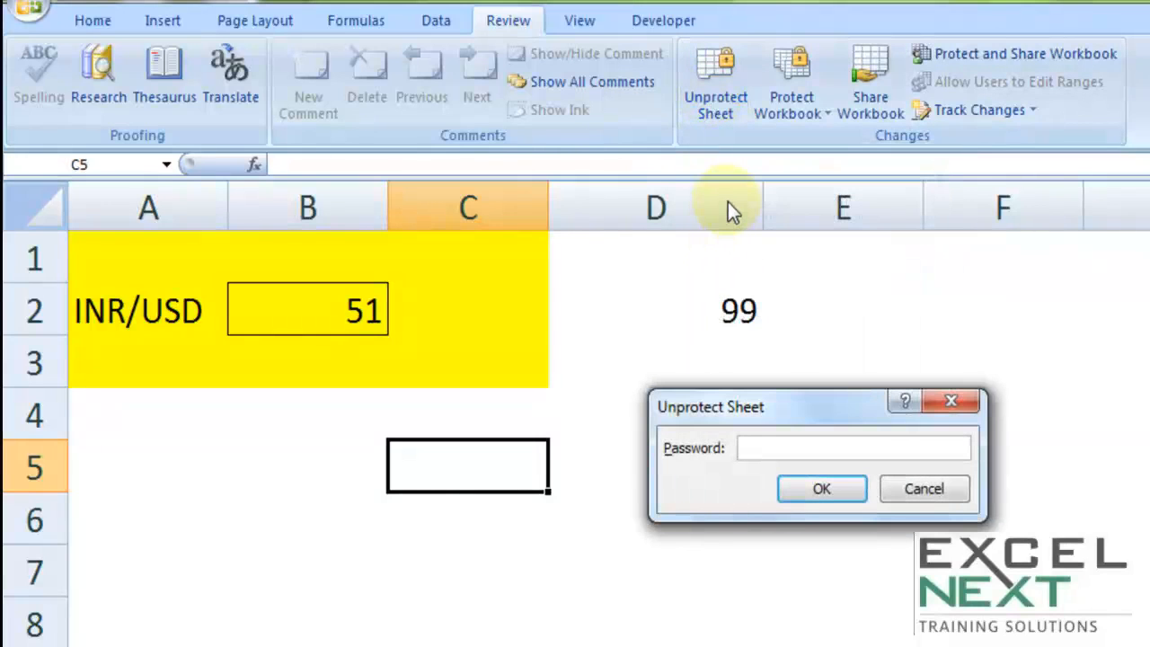
{"action": "left_click", "coordinate": [821, 493]}
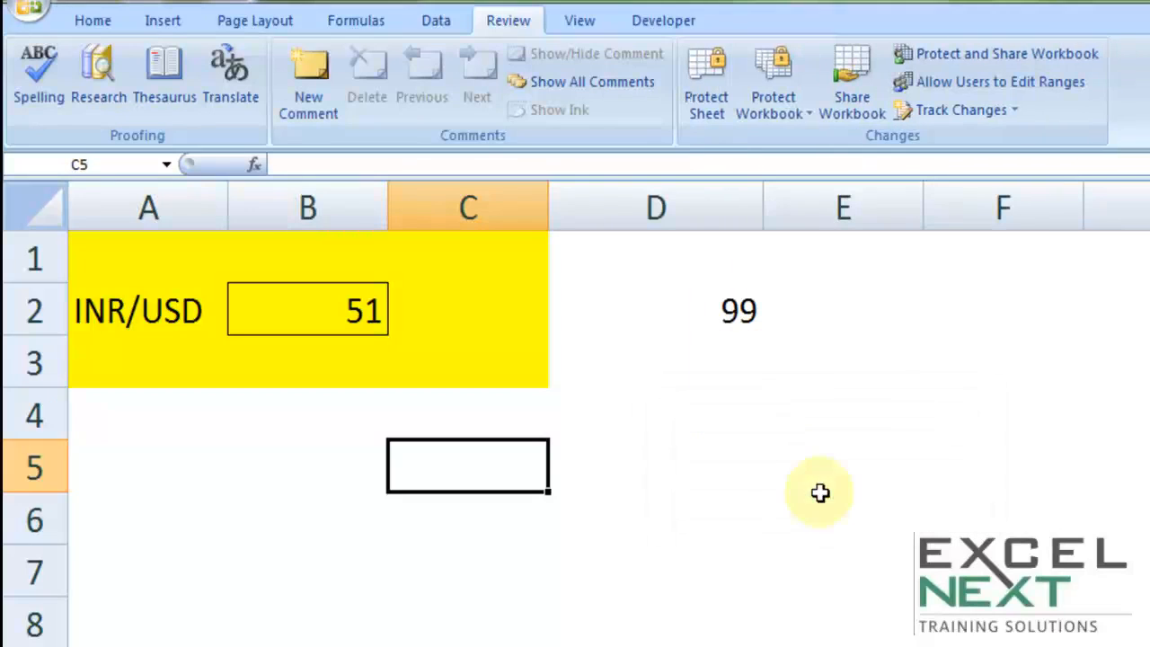
{"action": "left_click", "coordinate": [708, 106]}
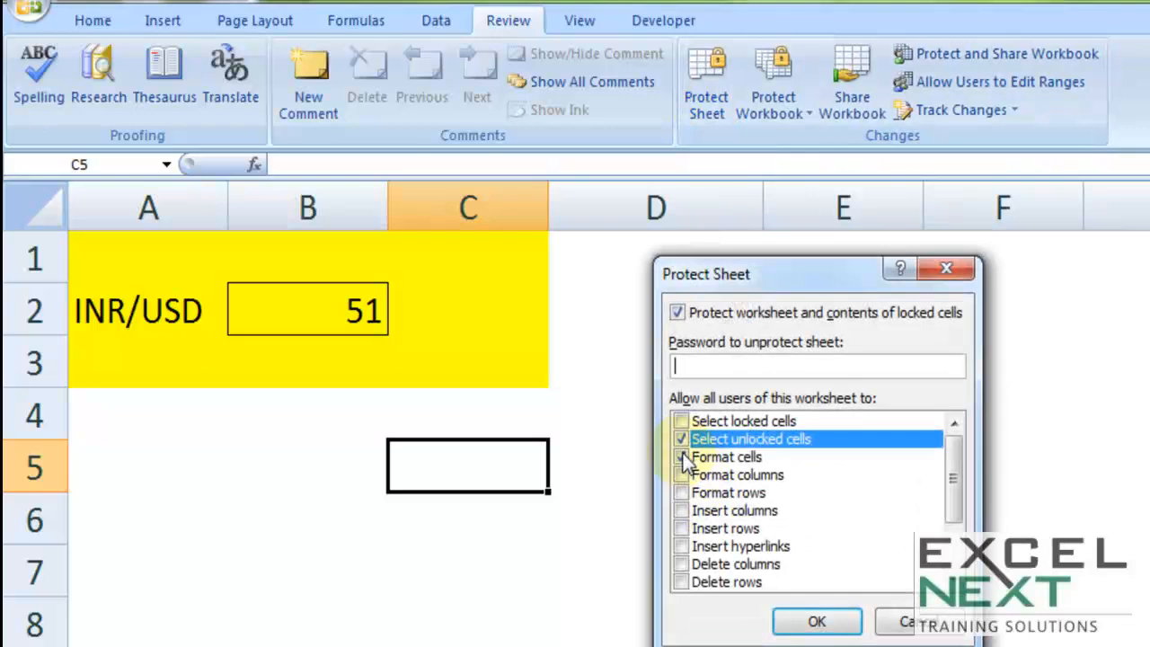
{"action": "left_click", "coordinate": [682, 457]}
{"action": "left_click", "coordinate": [714, 366]}
{"action": "type", "text": "abc"}
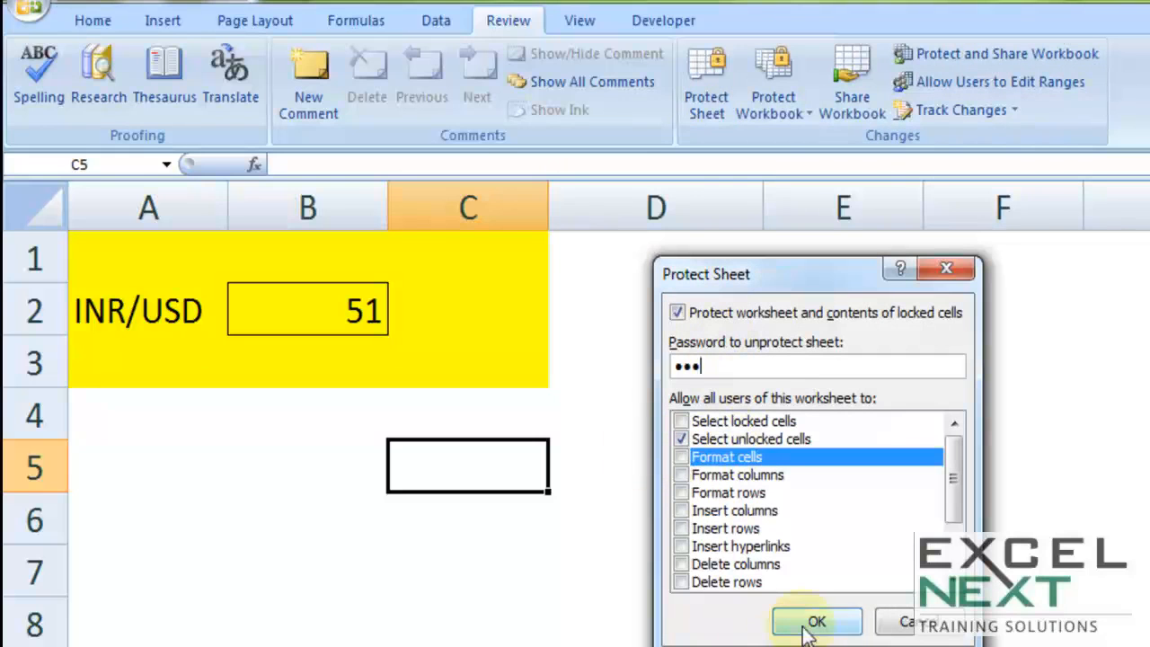
{"action": "left_click", "coordinate": [804, 621]}
{"action": "type", "text": "abc"}
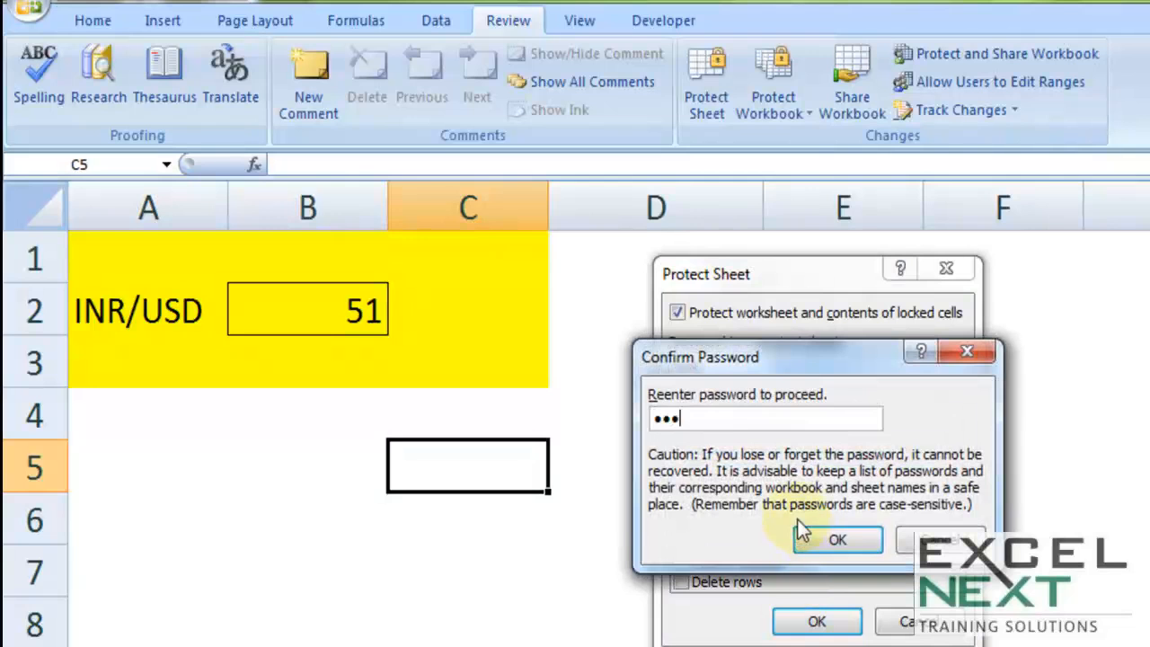
{"action": "left_click", "coordinate": [820, 543]}
Select cells C1:C3, then bring up the Unprotect Sheet password prompt
{"action": "left_click_drag", "start_coordinate": [504, 418], "coordinate": [79, 209]}
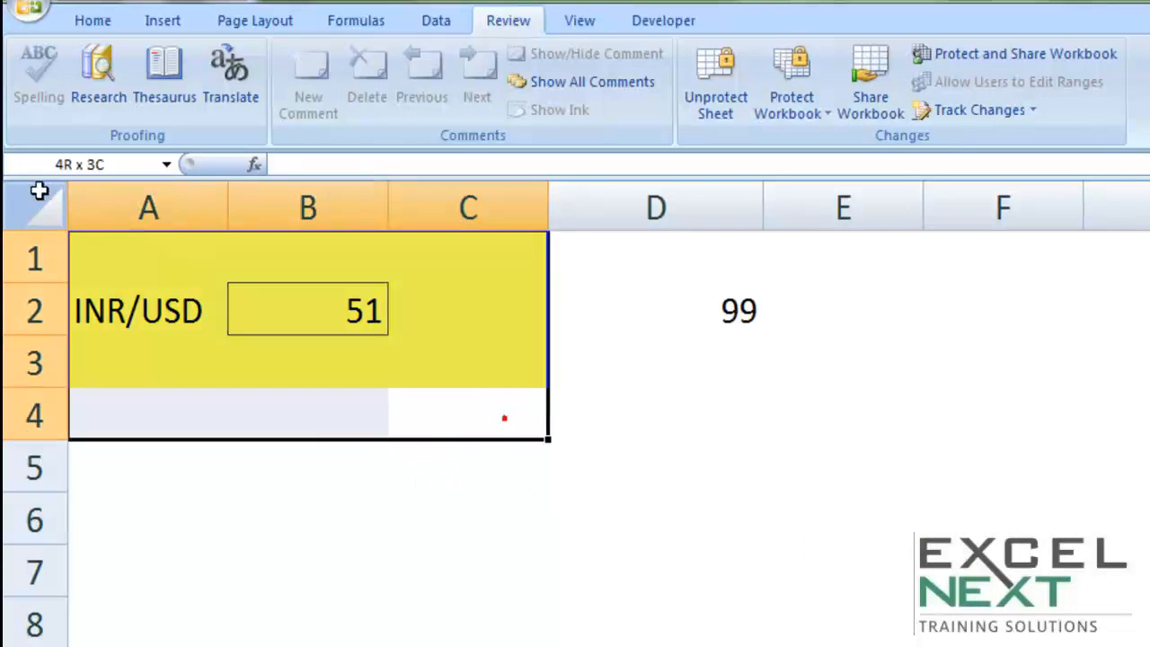
{"action": "left_click", "coordinate": [81, 23]}
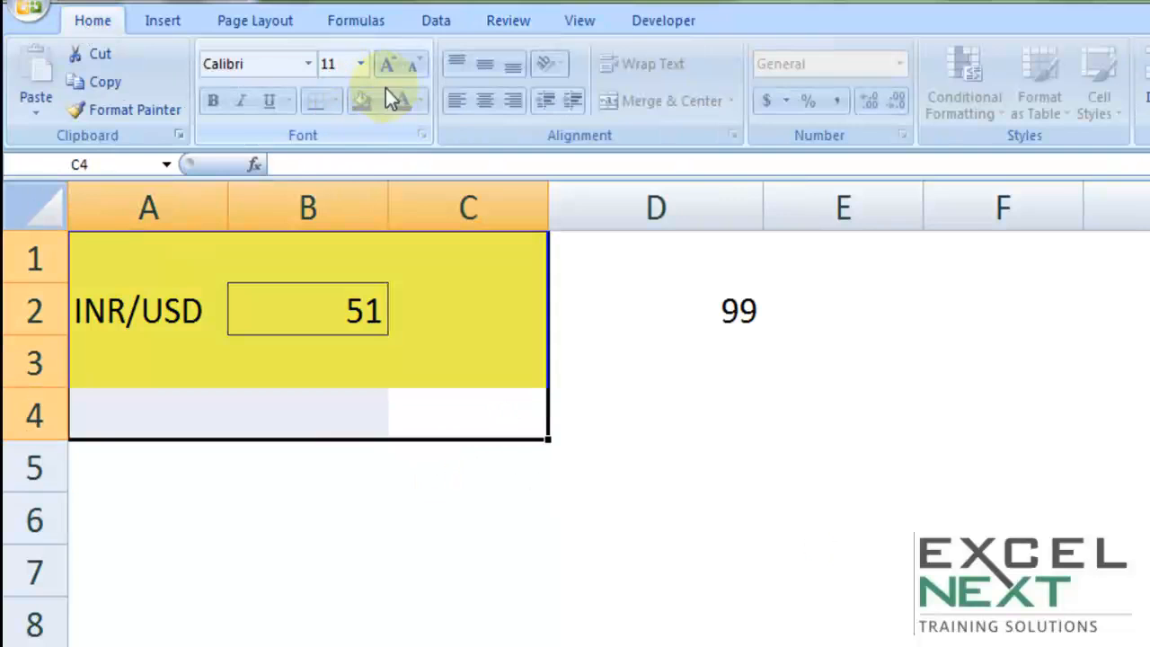
{"action": "left_click_drag", "start_coordinate": [459, 267], "coordinate": [449, 371]}
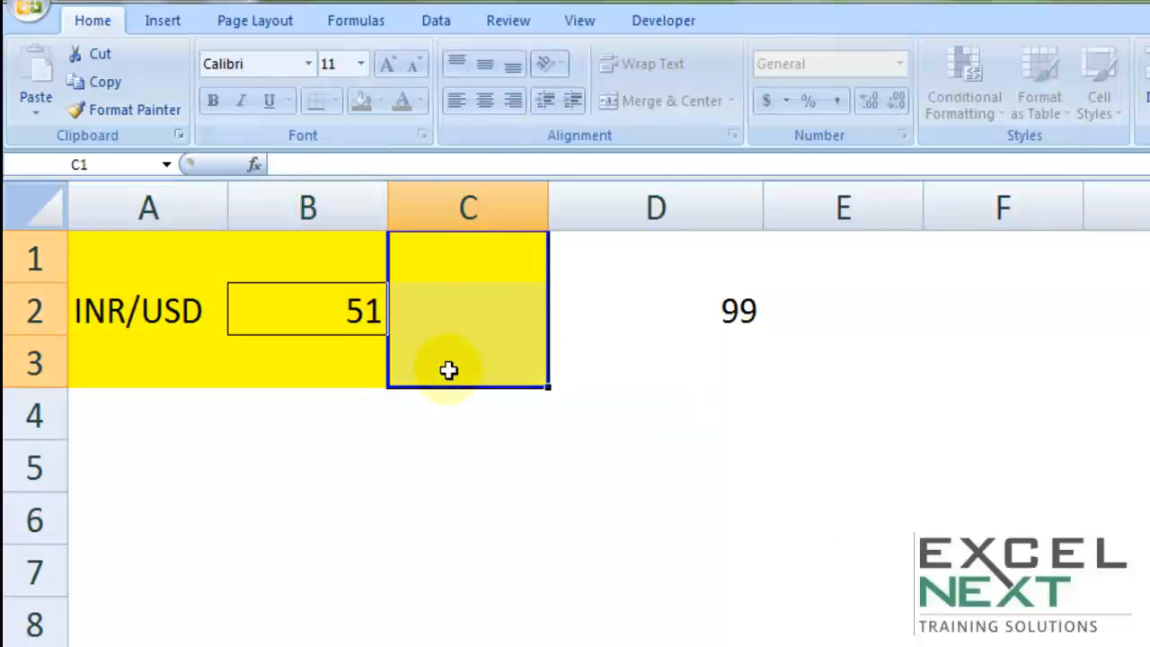
{"action": "left_click", "coordinate": [309, 536]}
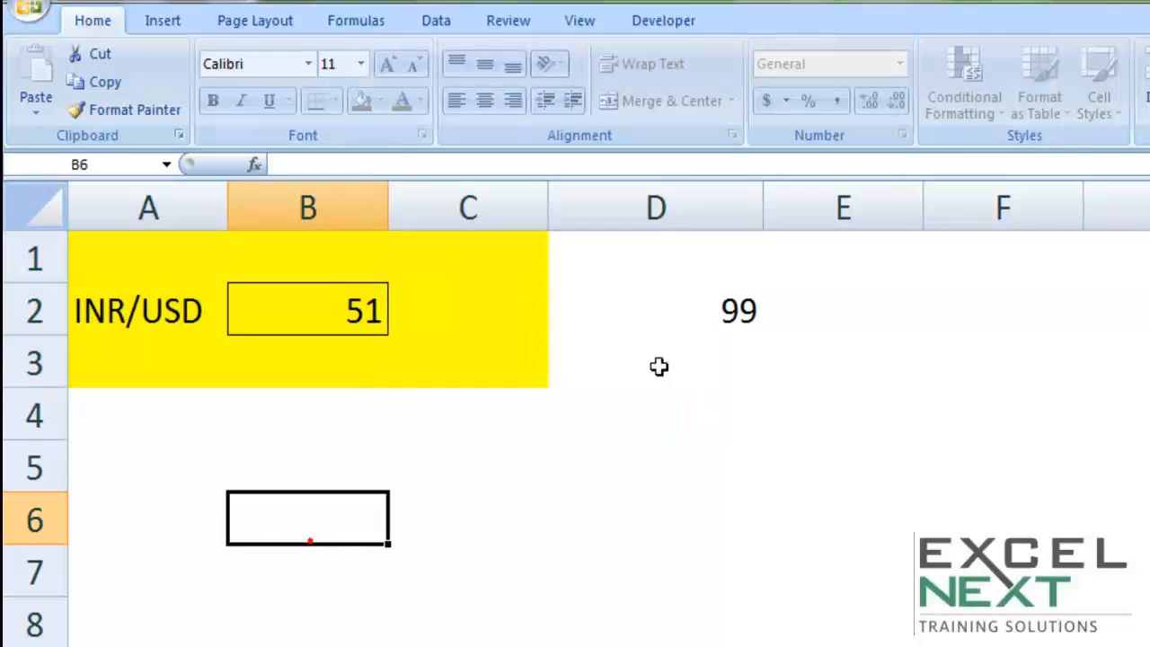
{"action": "left_click", "coordinate": [503, 23]}
{"action": "left_click", "coordinate": [723, 113]}
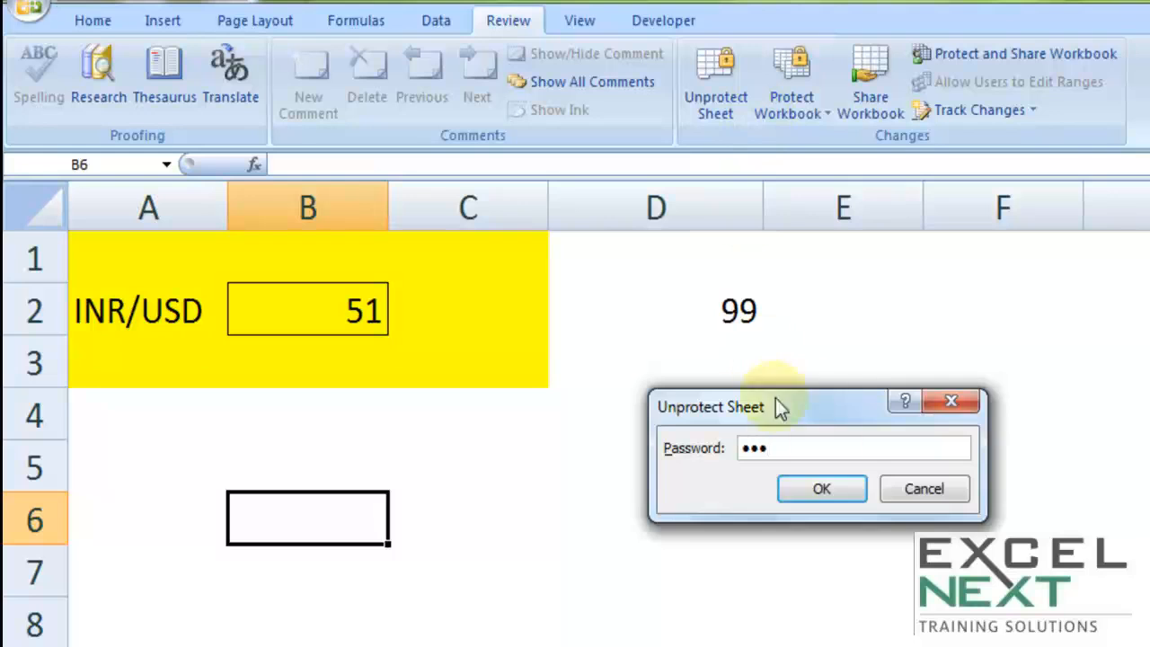
Confirm unprotecting the sheet and make the A1:C3 block's text red
{"action": "left_click", "coordinate": [809, 489]}
{"action": "left_click", "coordinate": [457, 631]}
{"action": "left_click_drag", "start_coordinate": [493, 353], "coordinate": [157, 170]}
{"action": "left_click", "coordinate": [92, 21]}
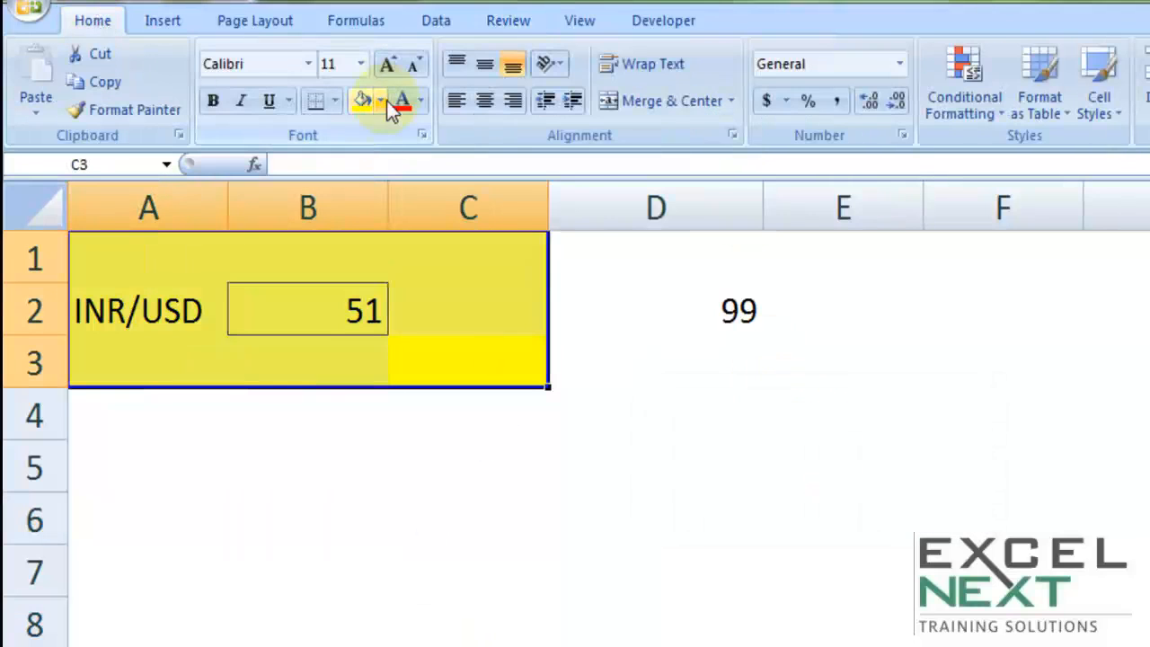
{"action": "left_click", "coordinate": [387, 100]}
{"action": "left_click", "coordinate": [403, 102]}
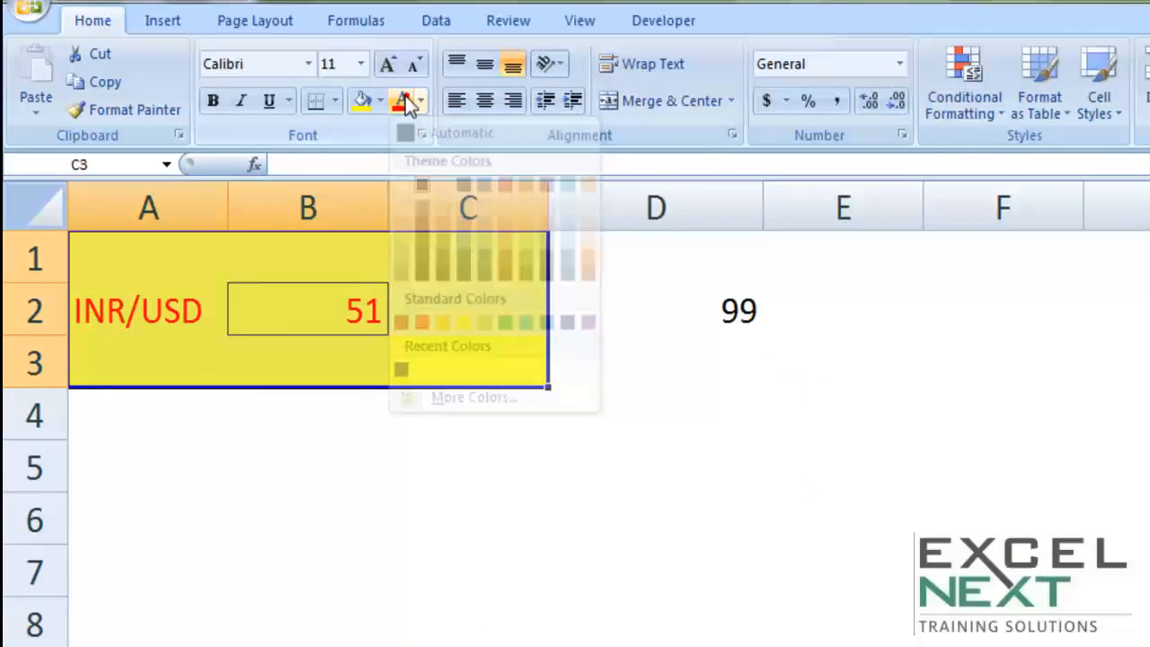
{"action": "left_click", "coordinate": [258, 316]}
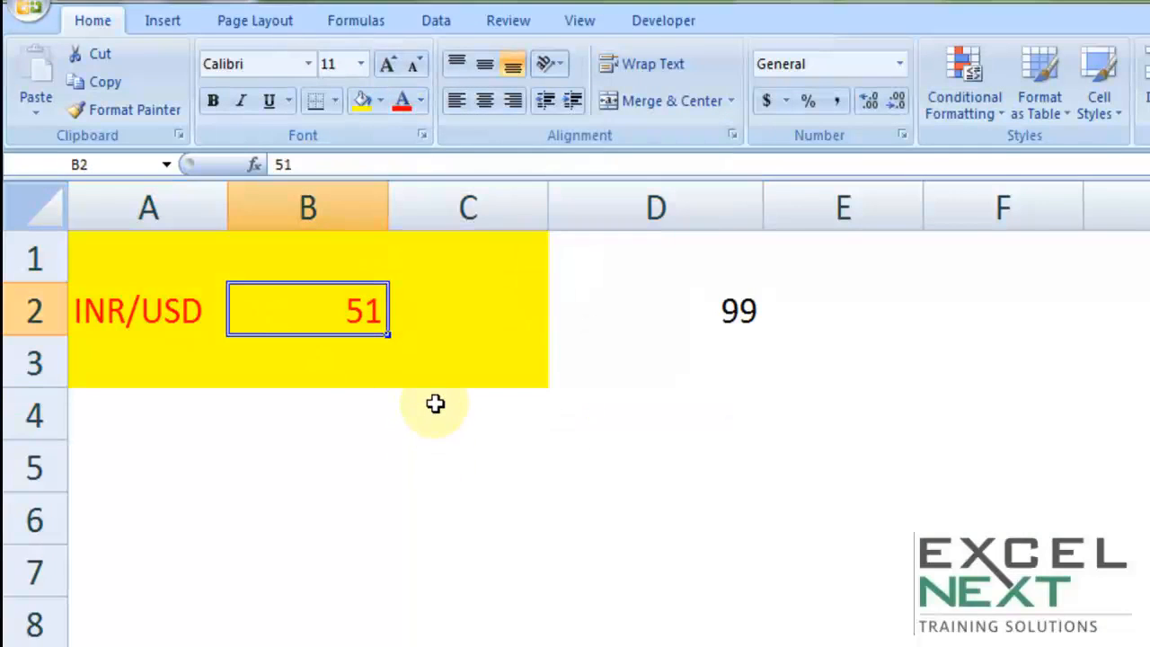